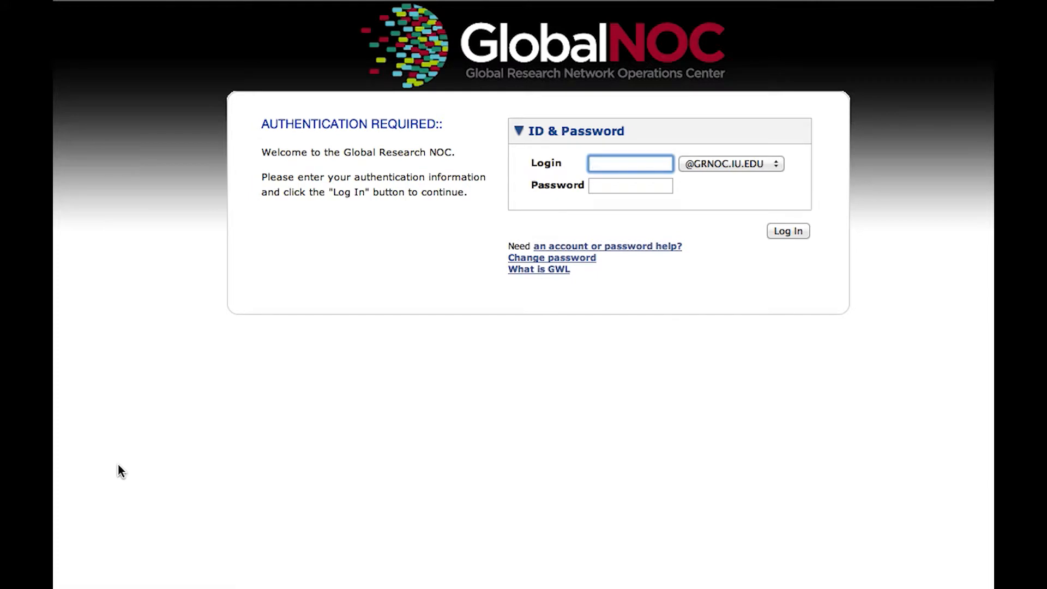
# Log in to the Global Research NOC page with the account's login name and password
pyautogui.write('luke')
pyautogui.press('Tab')
pyautogui.write('•••••••••••••')
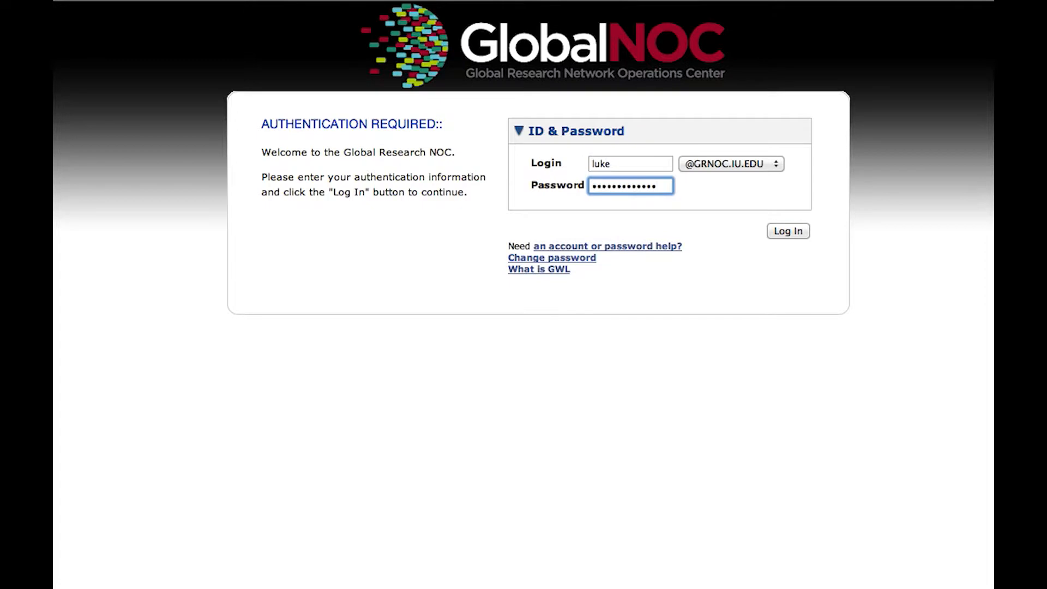
pyautogui.press('Return')
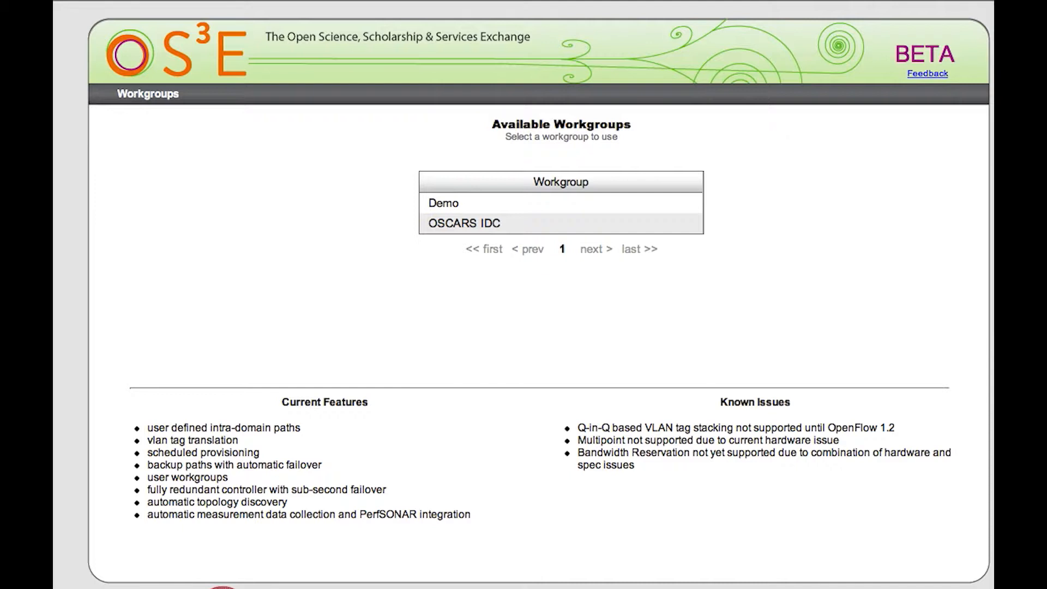
# Open the site's admin page by changing the end of the address to the admin path
pyautogui.moveTo(67, 3)
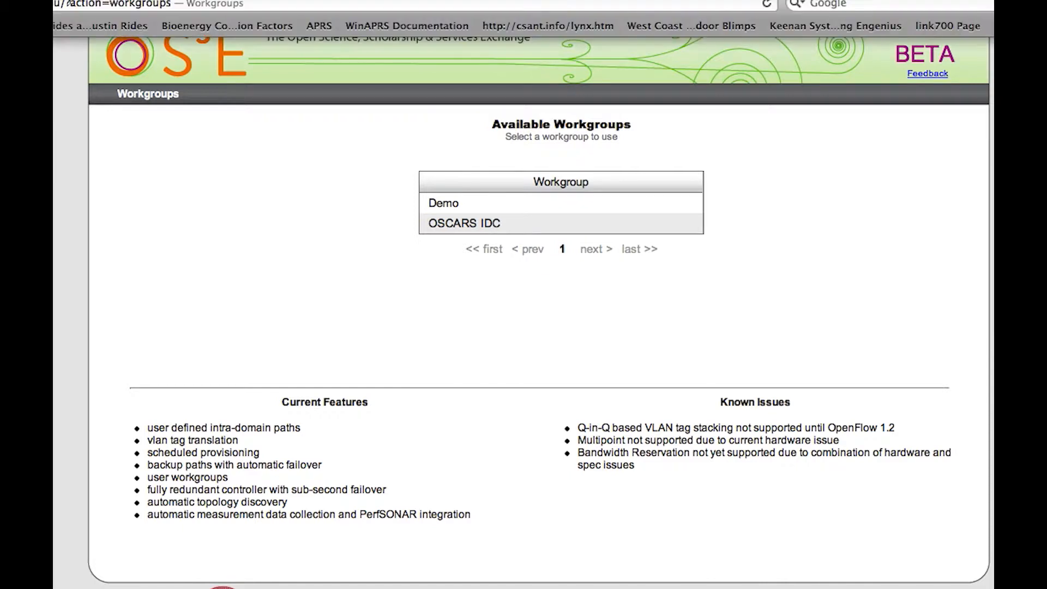
pyautogui.moveTo(66, 4); pyautogui.dragTo(235, 4)
pyautogui.write('ad')
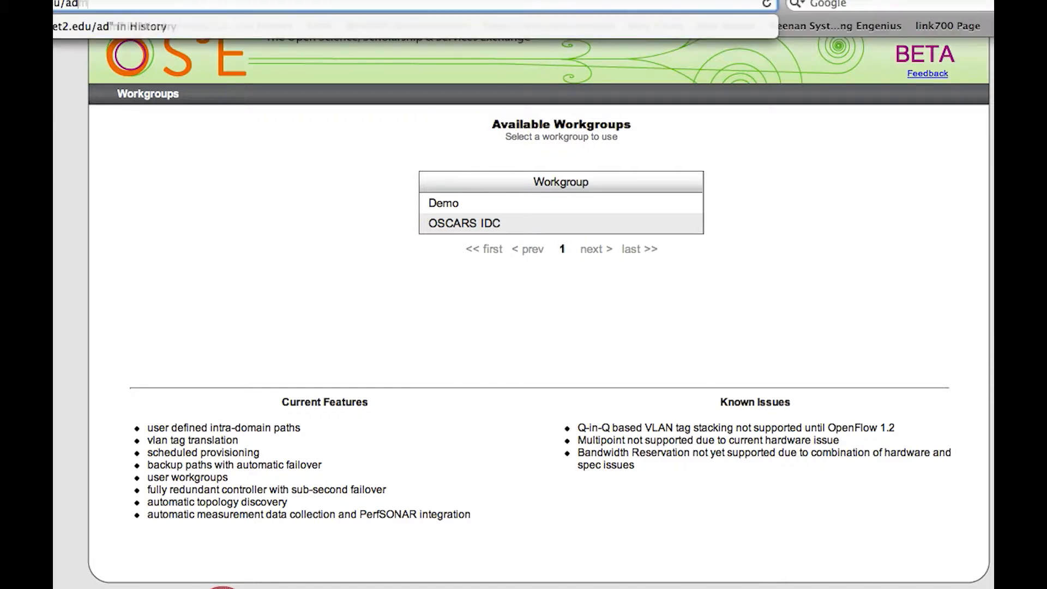
pyautogui.write('min/ad')
pyautogui.press('Return')
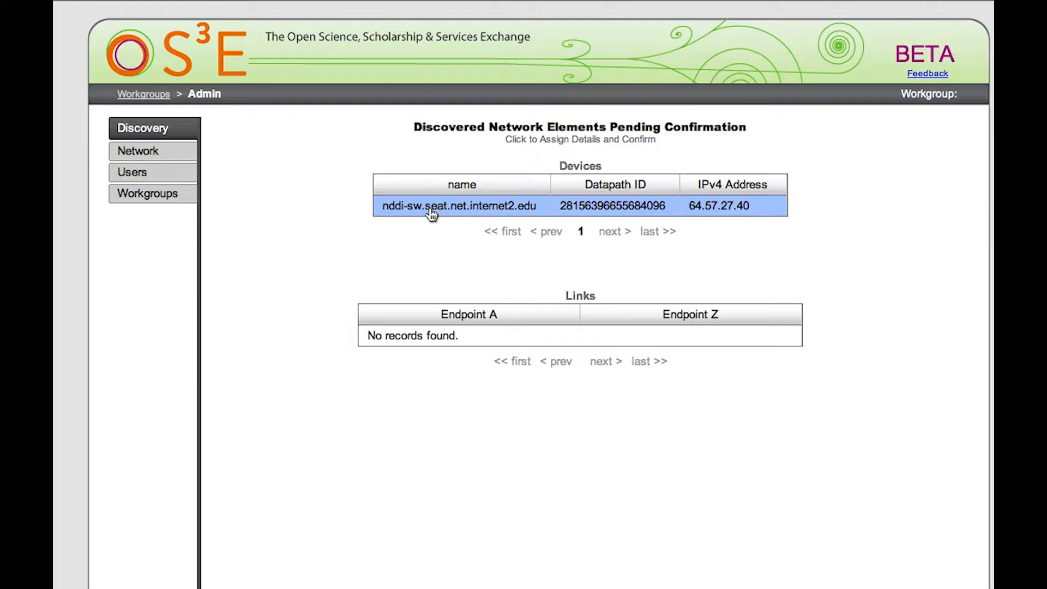
# Confirm the pending device nddi-sw.seat.net.internet2.edu with latitude 47.61 and longitude -122.338
pyautogui.click(431, 214)
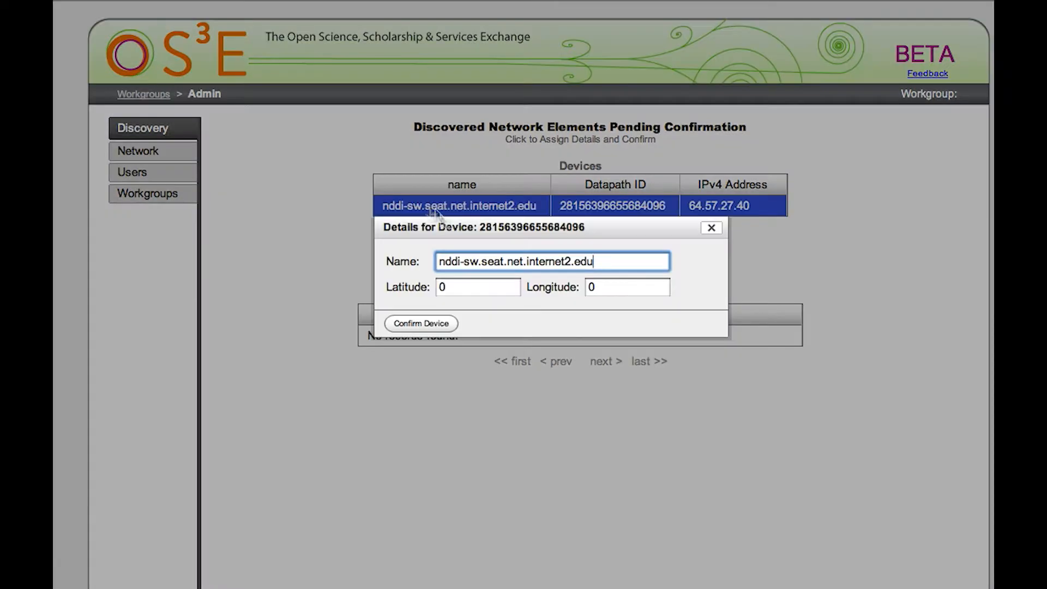
pyautogui.click(467, 282)
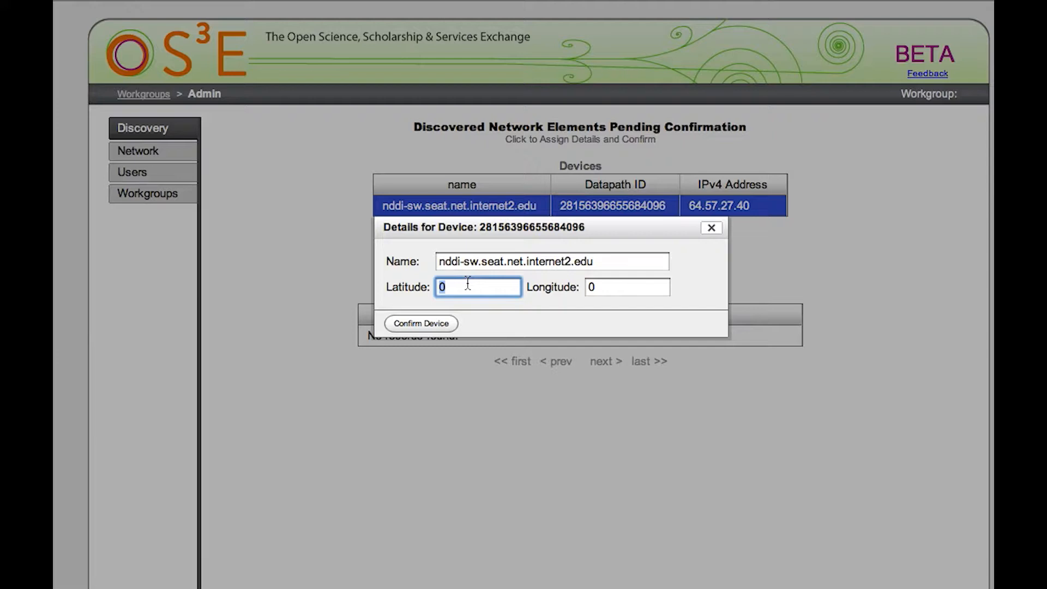
pyautogui.write('47.61')
pyautogui.press('Tab')
pyautogui.write('-1')
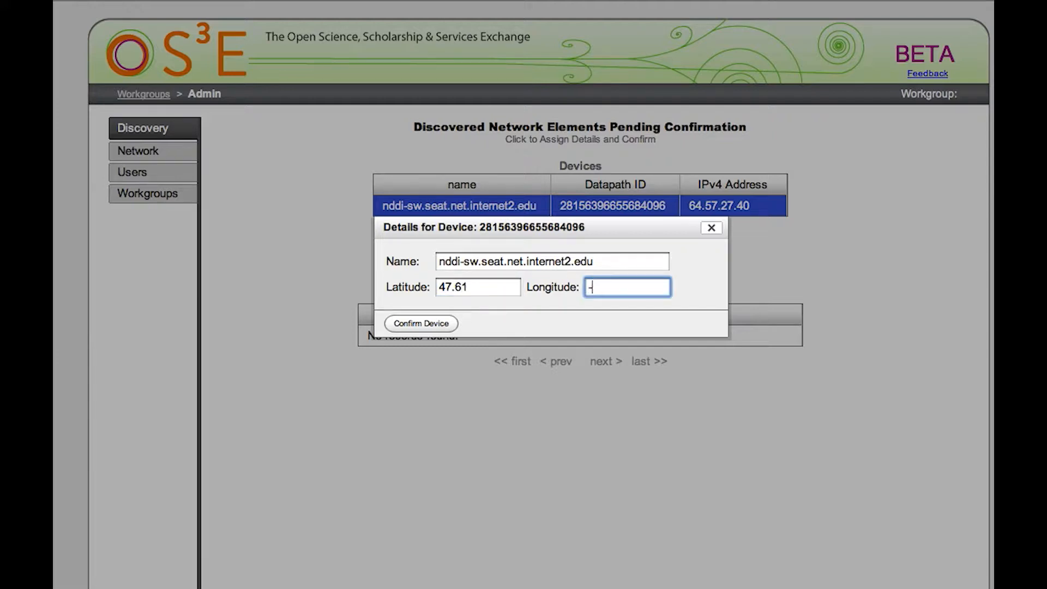
pyautogui.write('22.338')
pyautogui.click(399, 325)
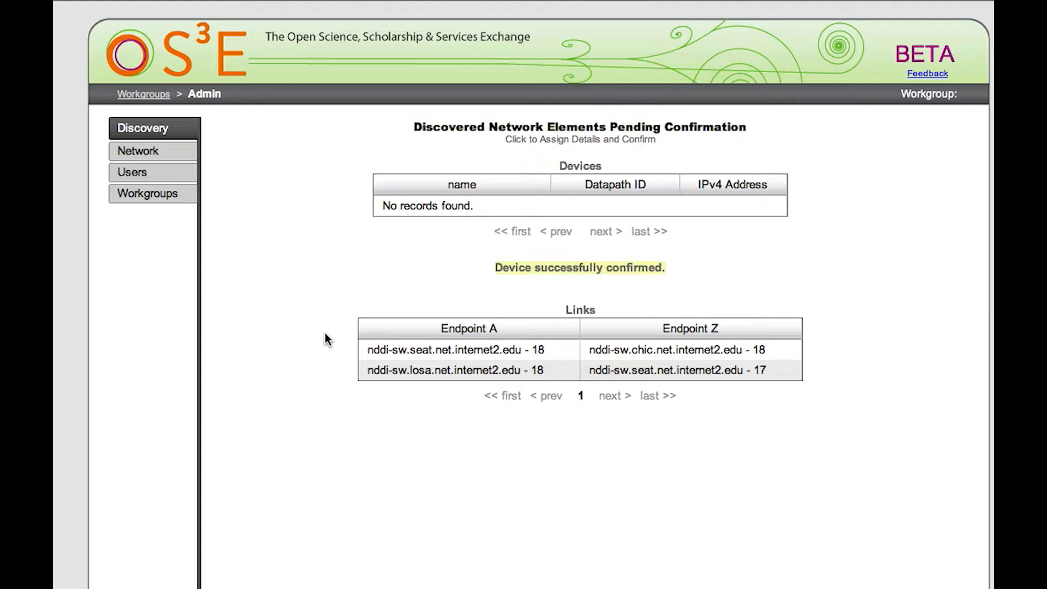
# Name the pending link between the seat and chic switches chic-seat-10ge-1 and confirm it
pyautogui.click(364, 355)
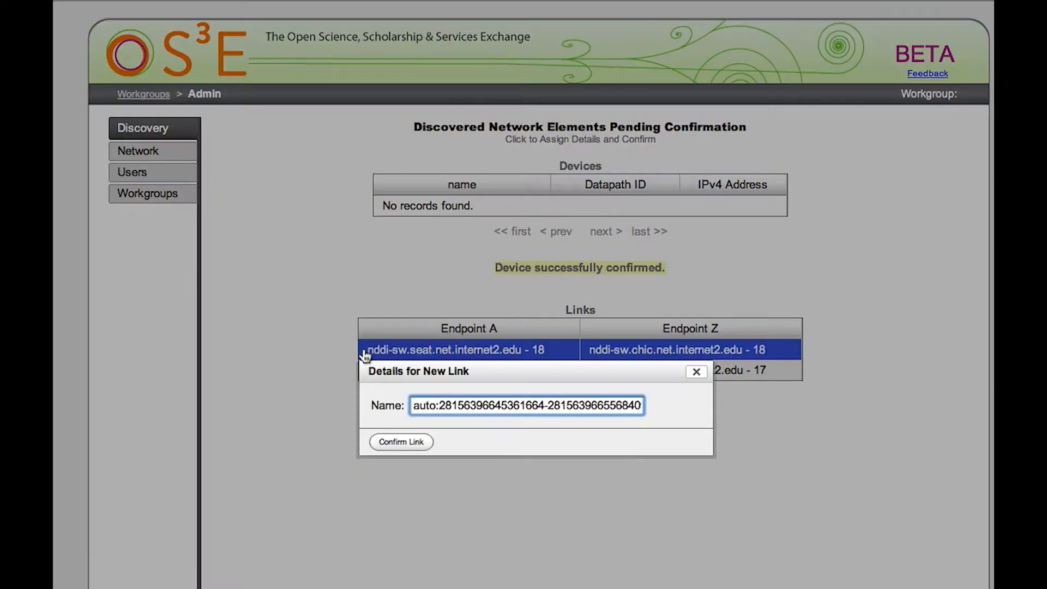
pyautogui.tripleClick(440, 398)
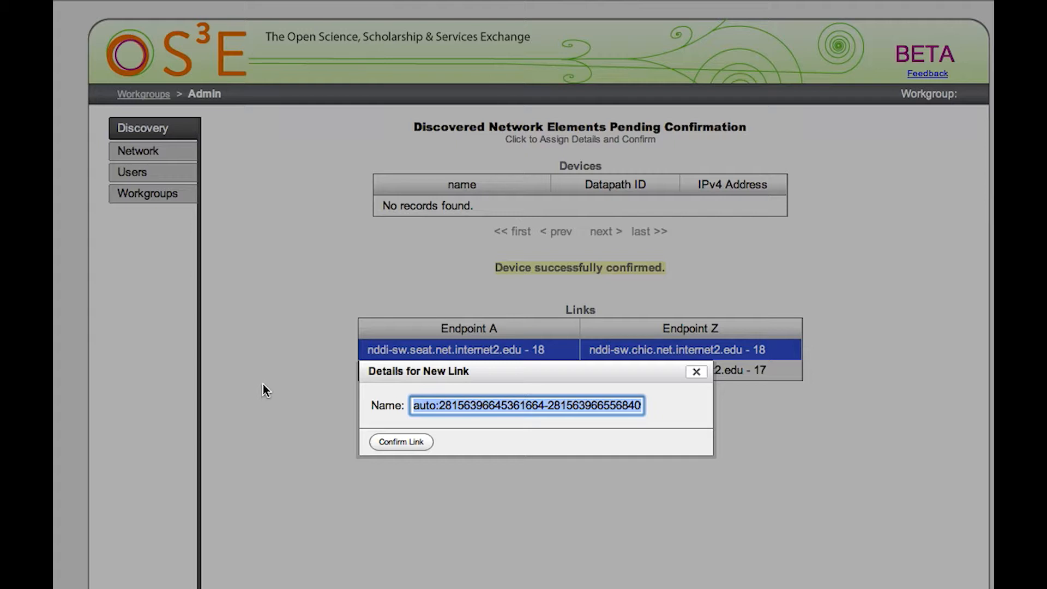
pyautogui.press('BackSpace')
pyautogui.write('chic-s')
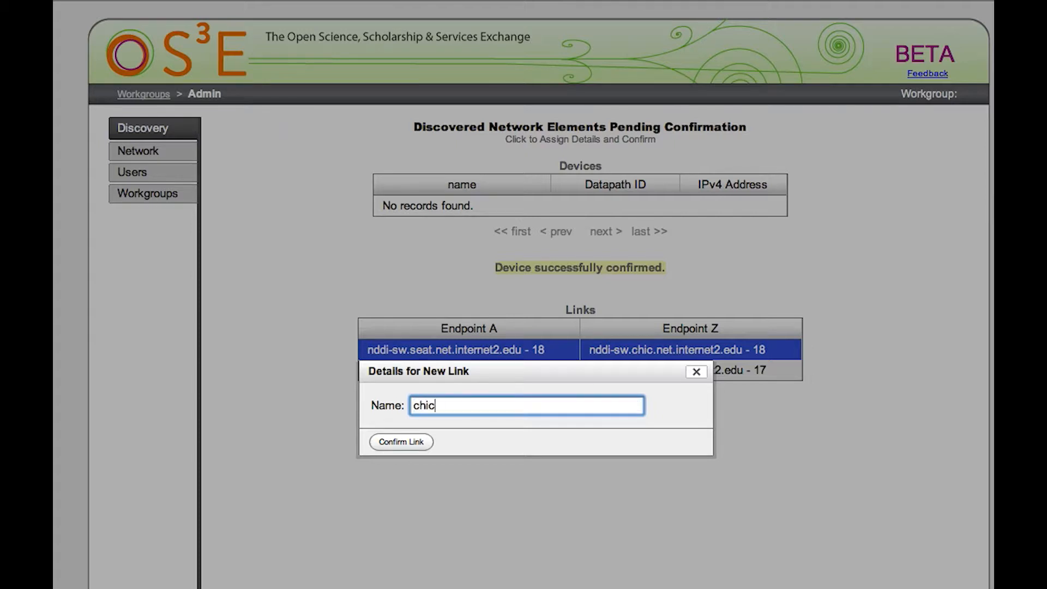
pyautogui.write('eat-10ge-1')
pyautogui.click(393, 443)
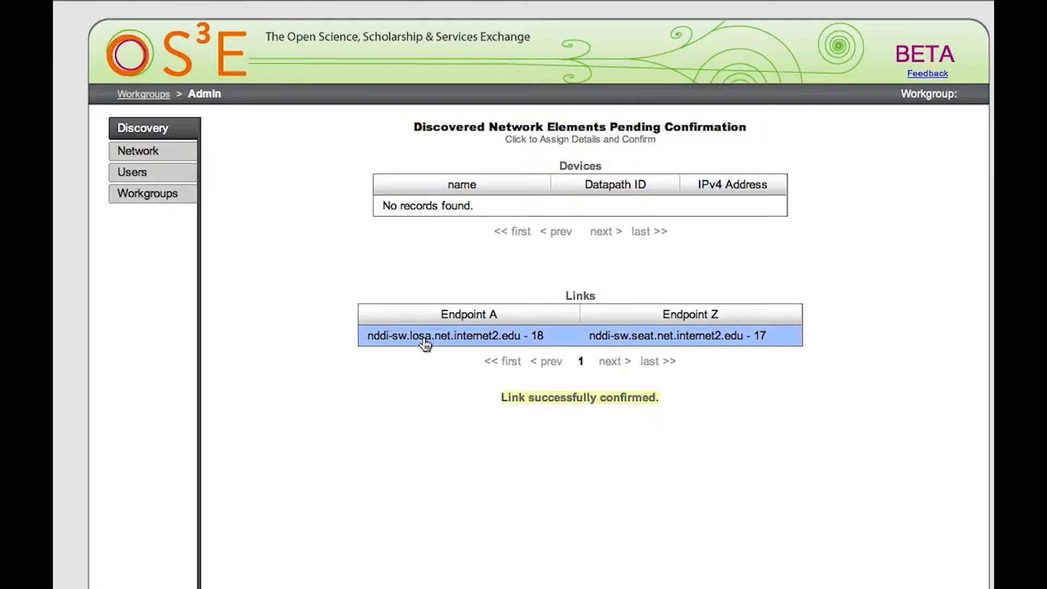
# Name the pending link between the losa and seat switches losa-seat-10ge-1 and confirm it
pyautogui.click(424, 341)
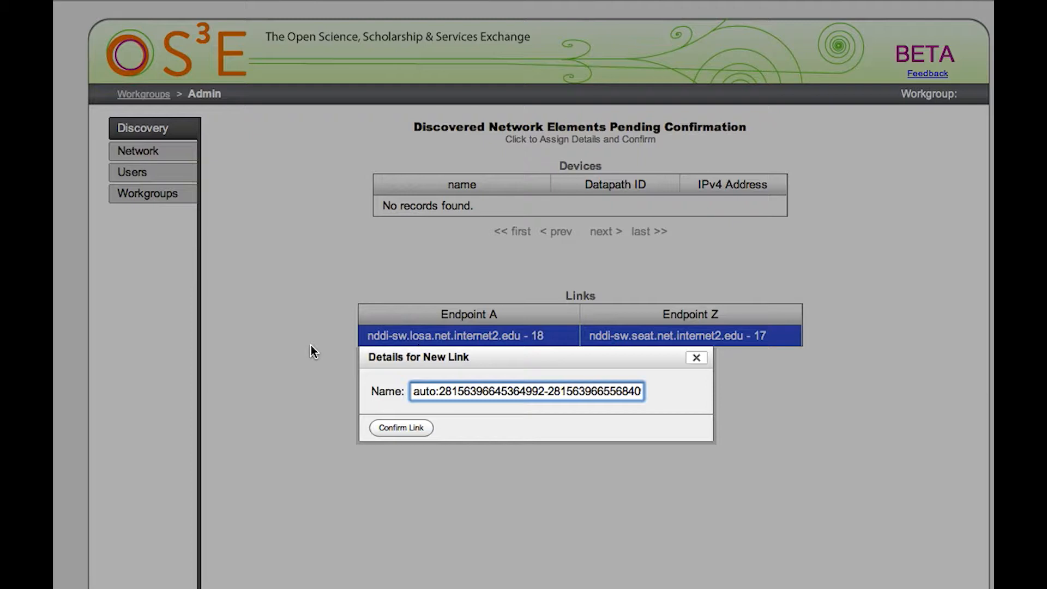
pyautogui.press('super+a')
pyautogui.write('losa-se')
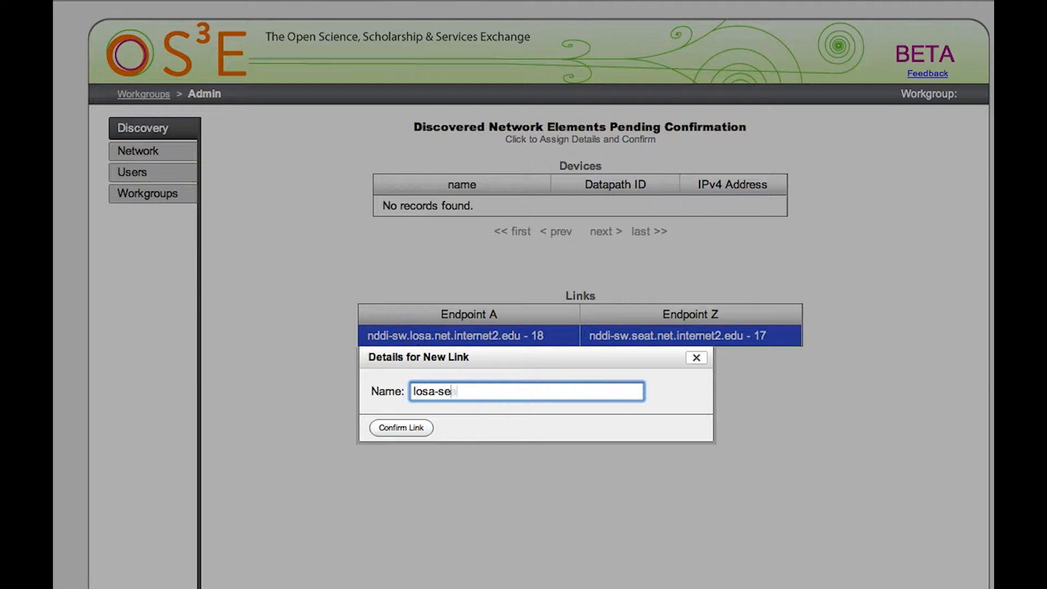
pyautogui.write('at-10ge-1')
pyautogui.click(389, 422)
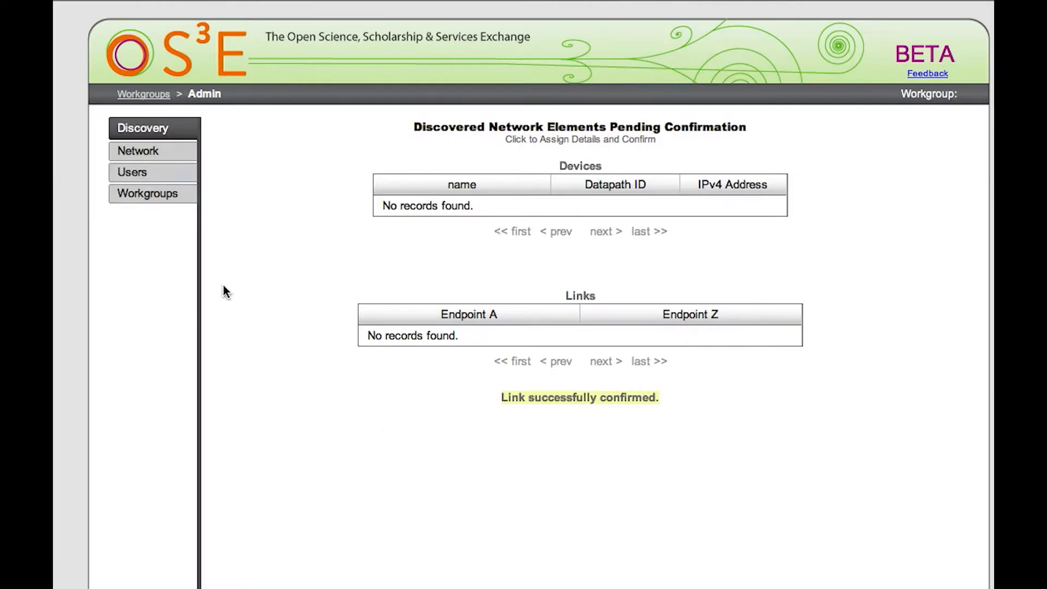
# Return to the list of available workgroups and open the Demo workgroup
pyautogui.click(129, 95)
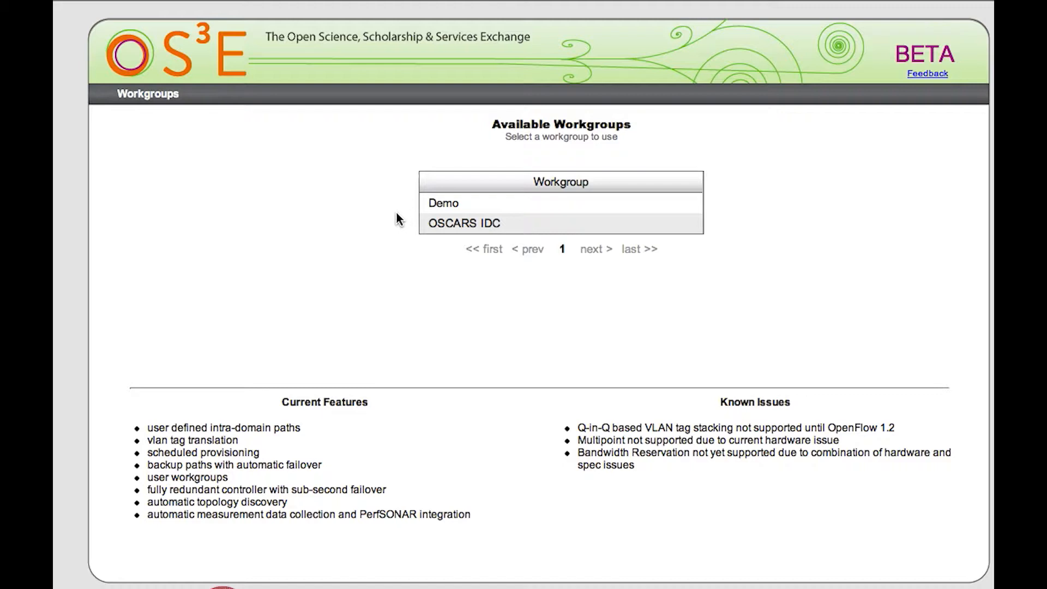
pyautogui.moveTo(447, 215)
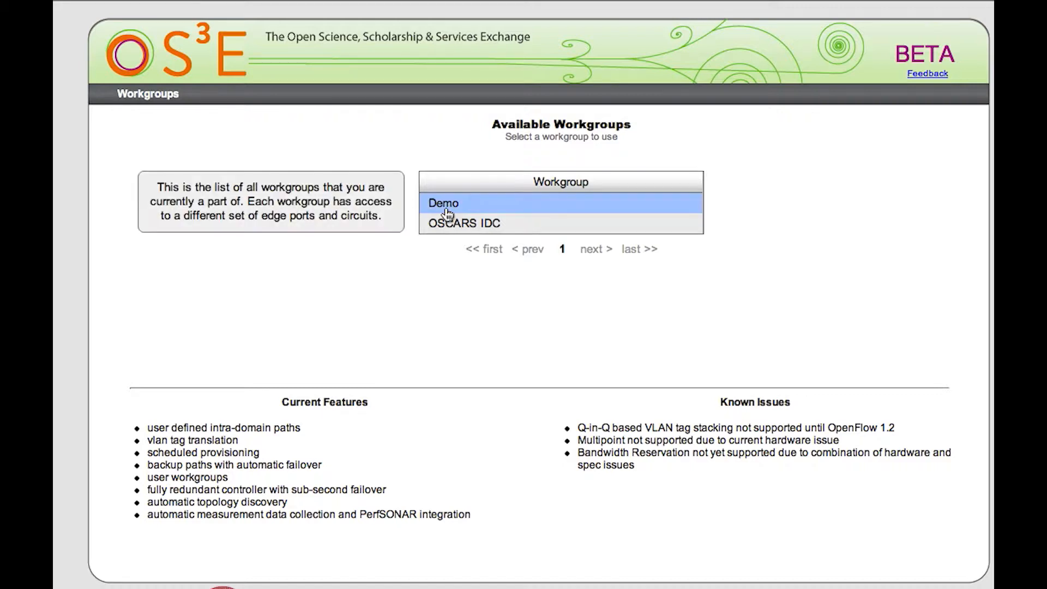
pyautogui.click(446, 210)
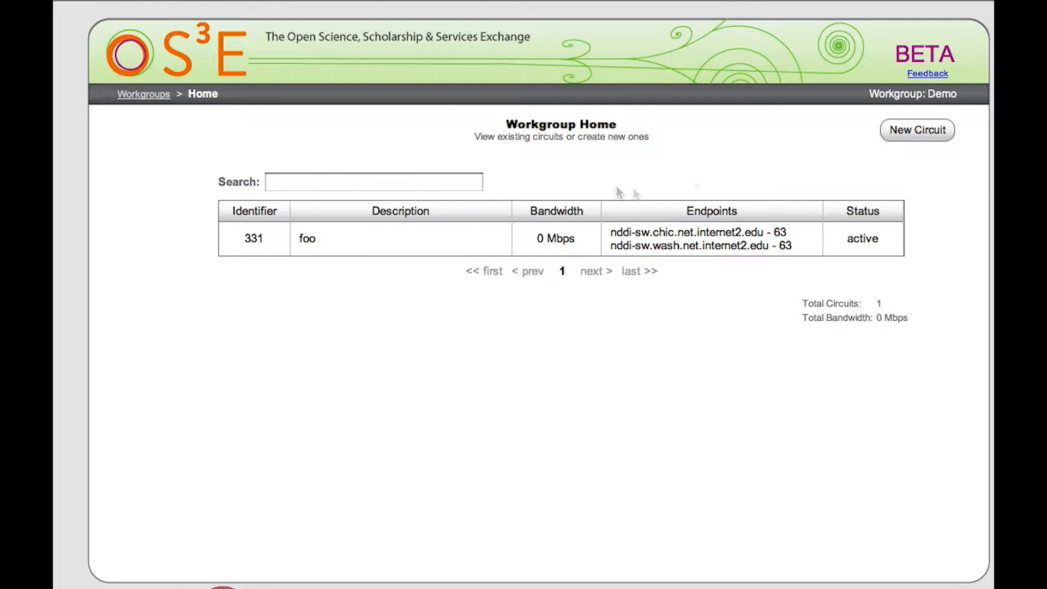
# Start a new circuit with the description "new test circuit" and proceed to its endpoints
pyautogui.click(899, 132)
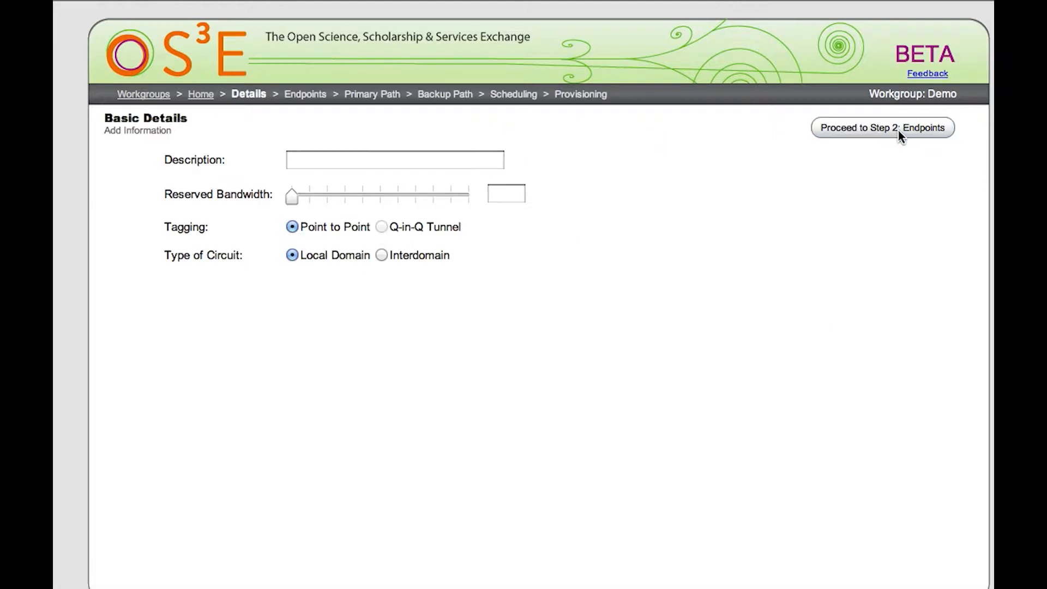
pyautogui.click(492, 153)
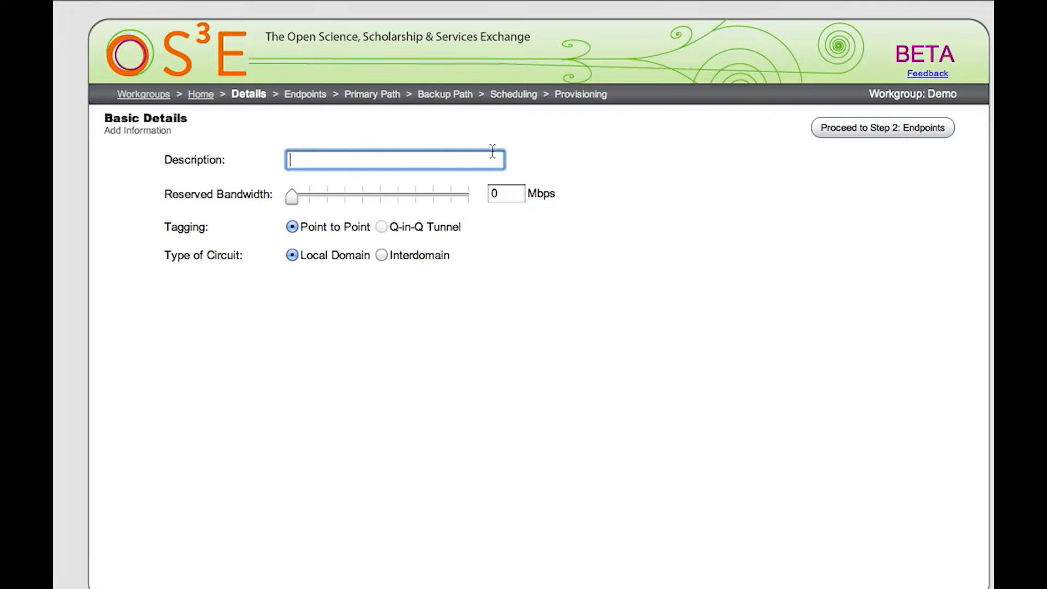
pyautogui.write('new test circ')
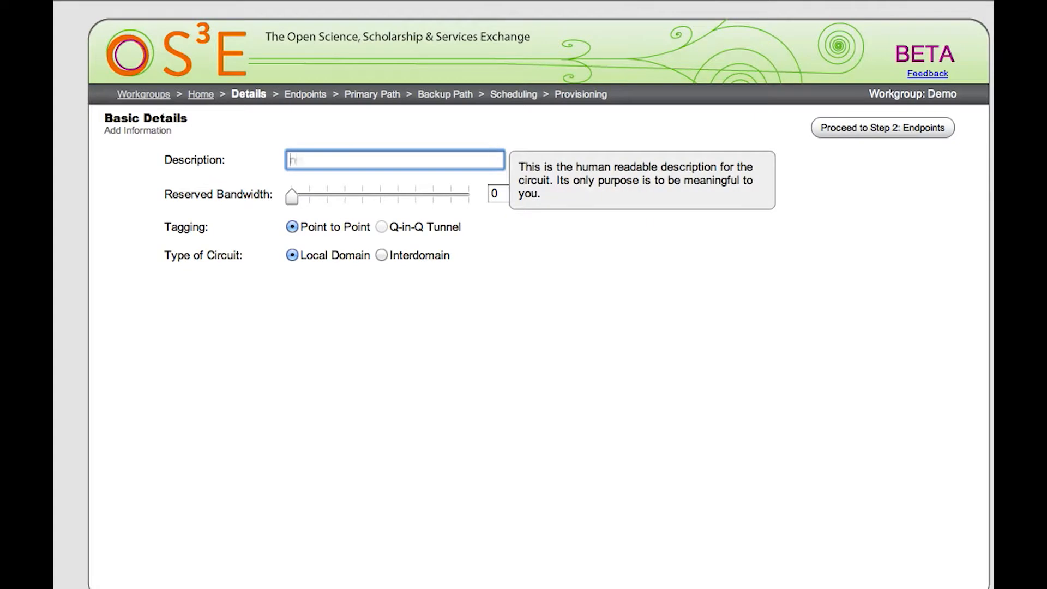
pyautogui.write('uit')
pyautogui.moveTo(220, 181)
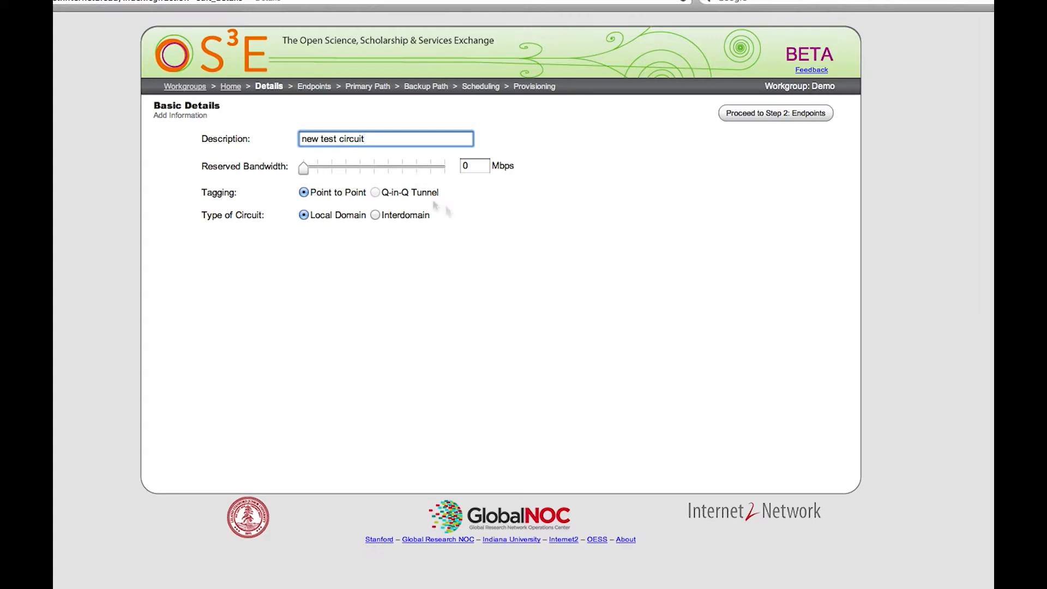
pyautogui.click(527, 264)
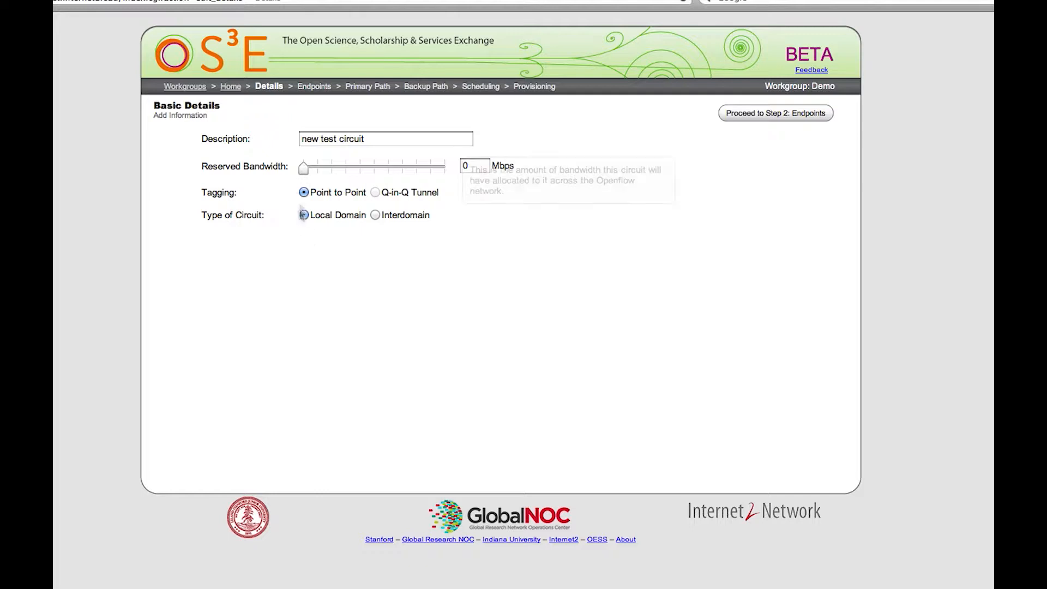
pyautogui.moveTo(300, 216)
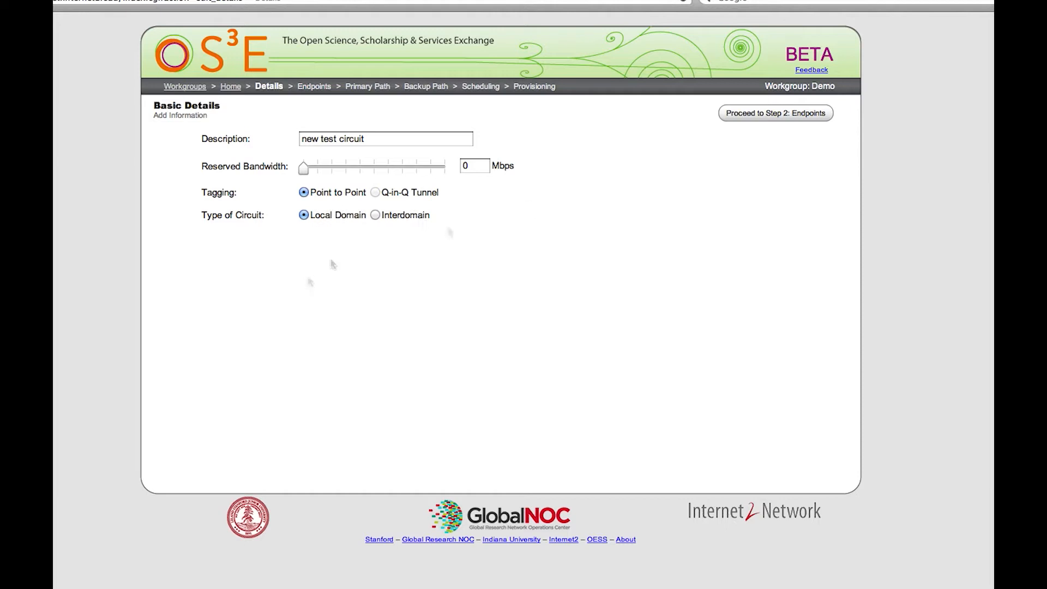
pyautogui.click(766, 113)
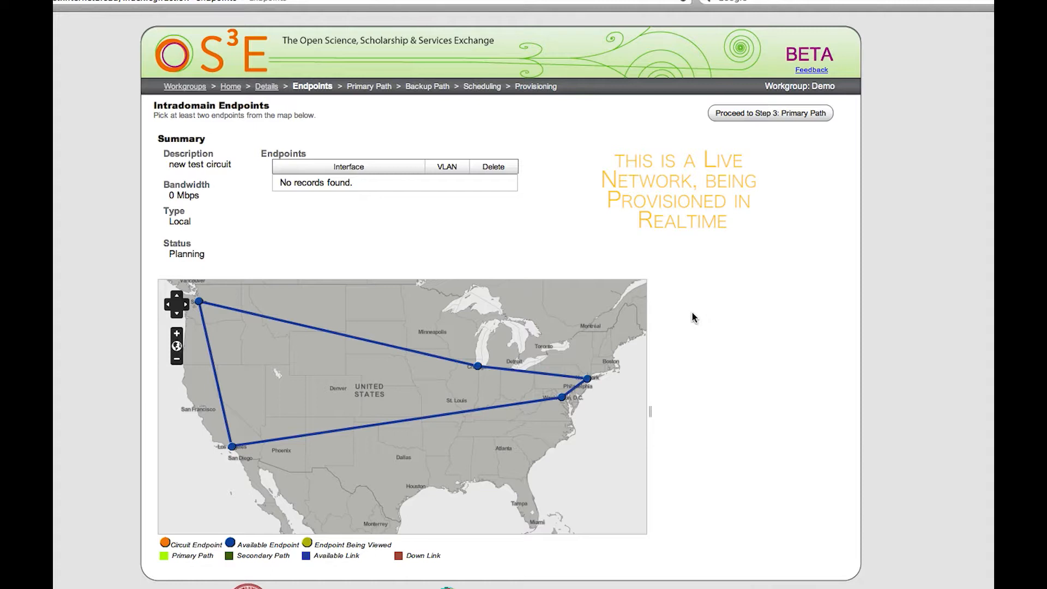
# Add interface 63 of the Washington, D.C. node as a tagged circuit endpoint with VLAN tag 3006
pyautogui.click(562, 398)
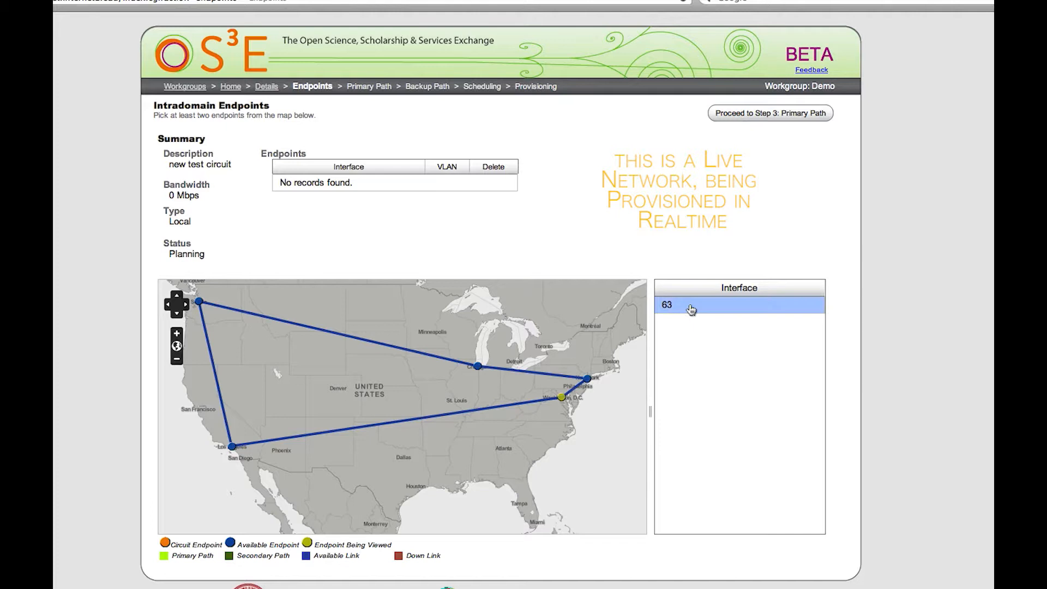
pyautogui.click(690, 310)
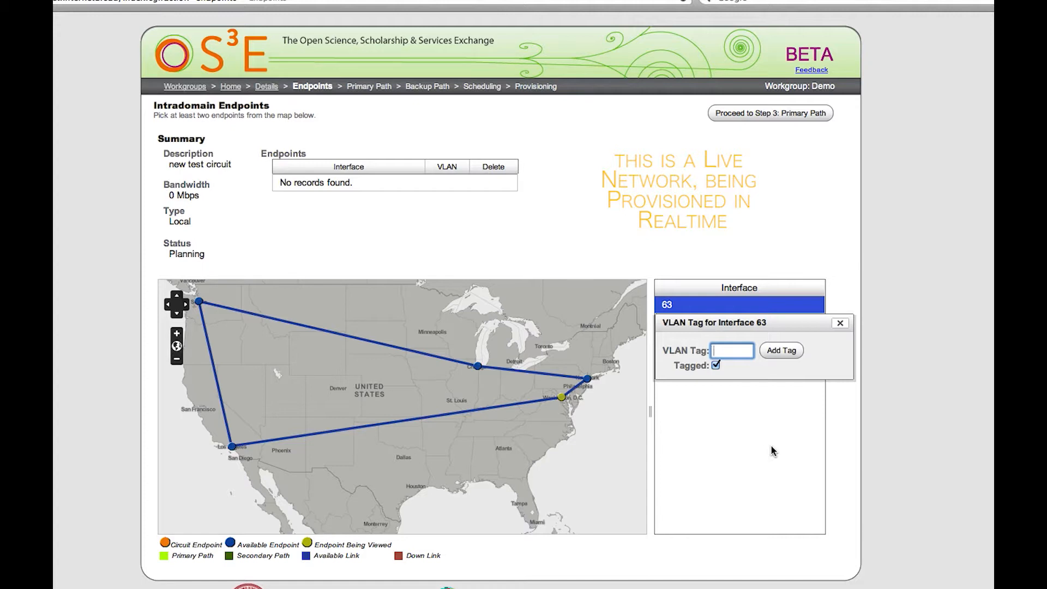
pyautogui.write('3006')
pyautogui.click(716, 366)
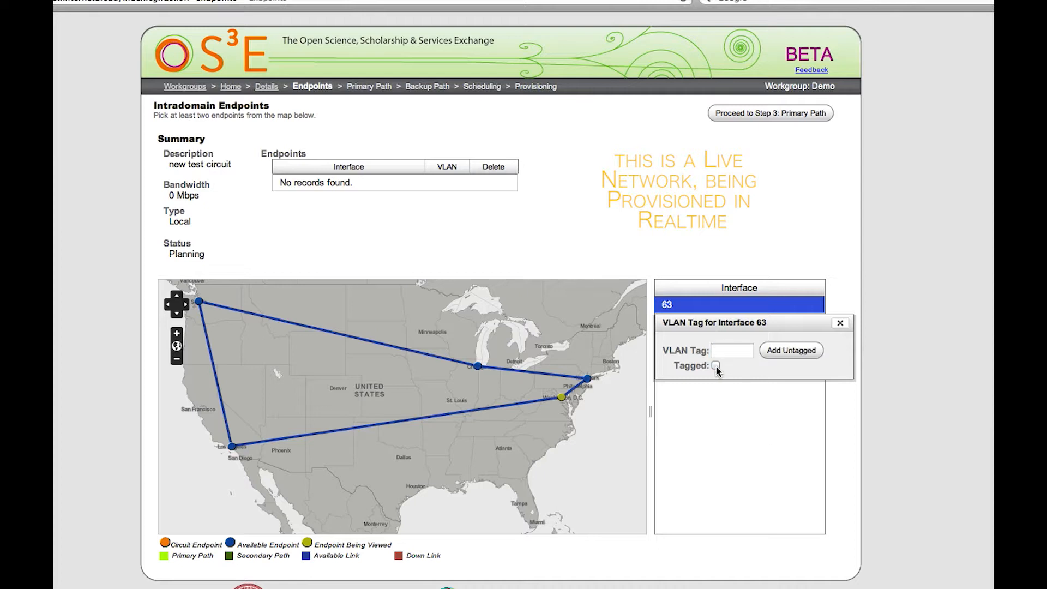
pyautogui.click(716, 365)
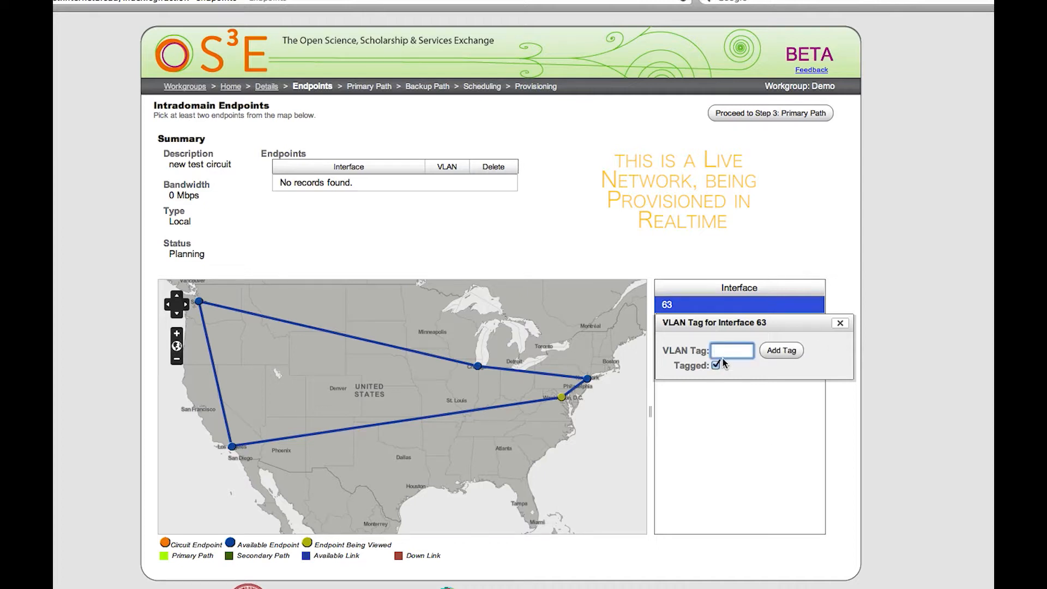
pyautogui.write('3006')
pyautogui.click(781, 350)
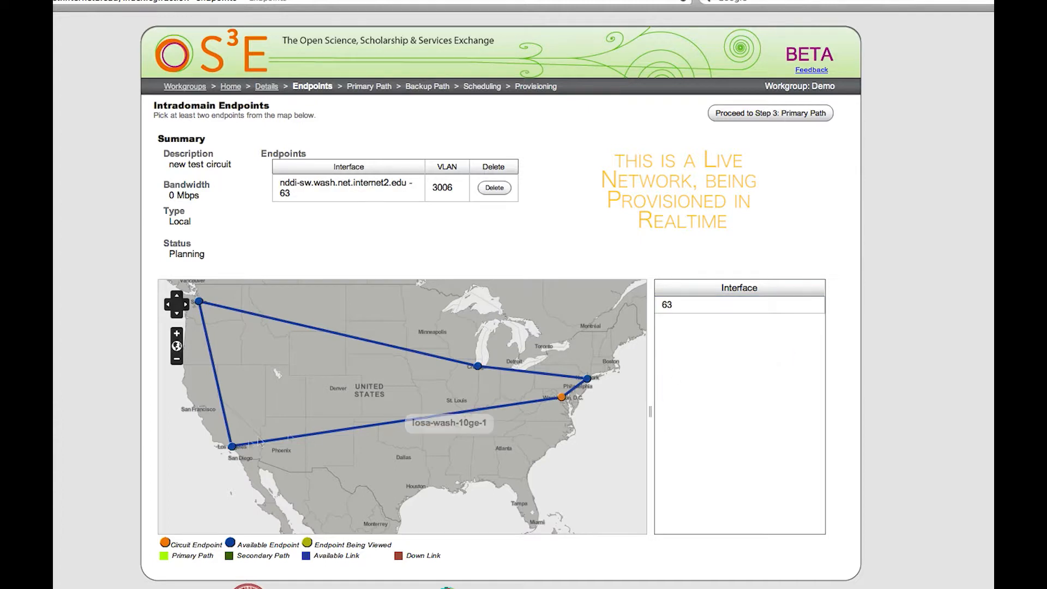
# Add interface 63 of the Los Angeles node as an endpoint with VLAN tag 3006 and proceed to the primary path
pyautogui.click(234, 450)
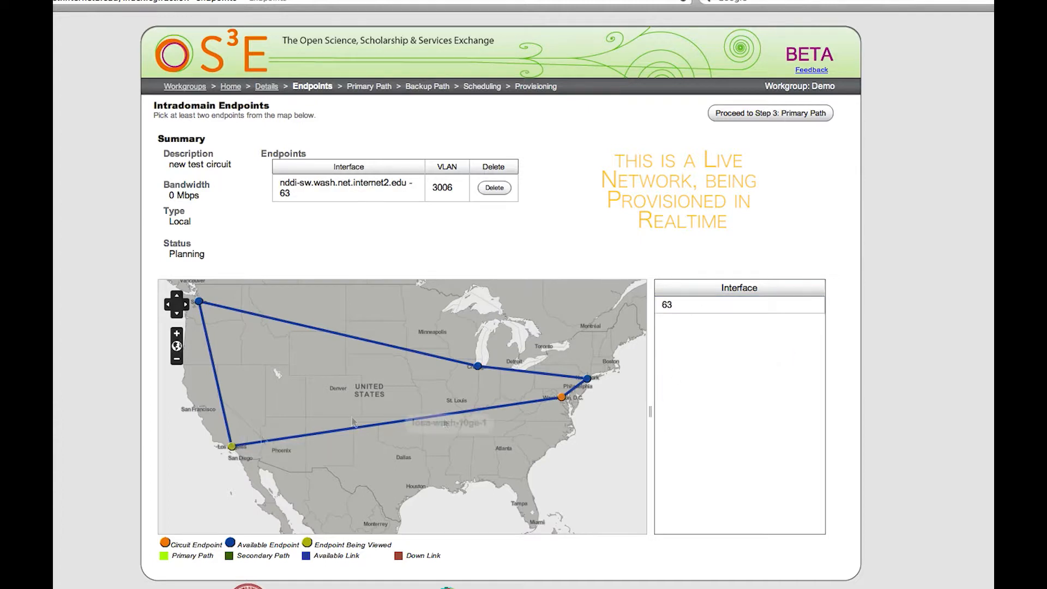
pyautogui.click(679, 312)
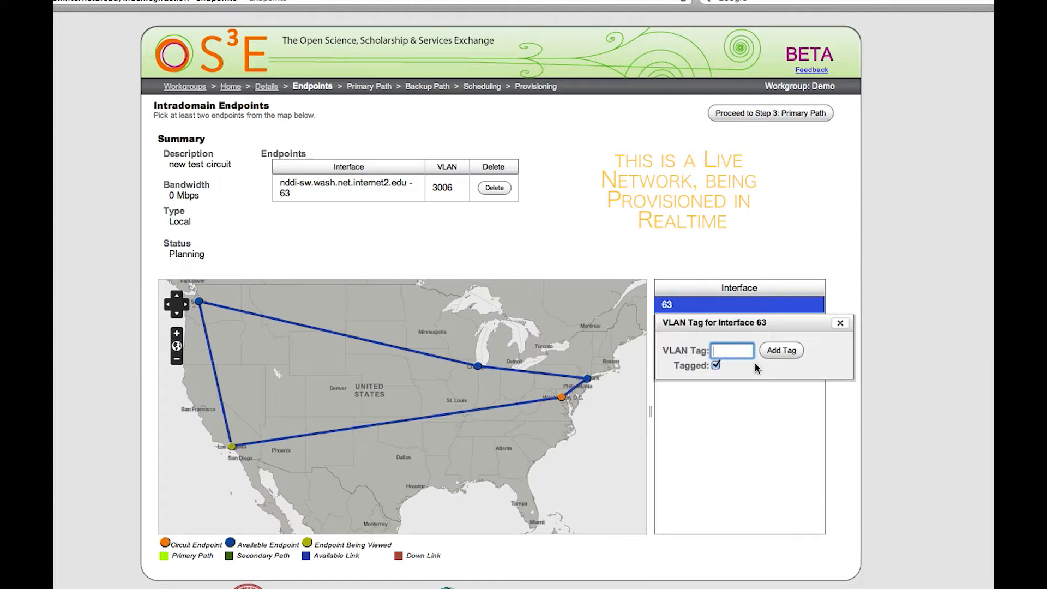
pyautogui.write('3006')
pyautogui.click(785, 351)
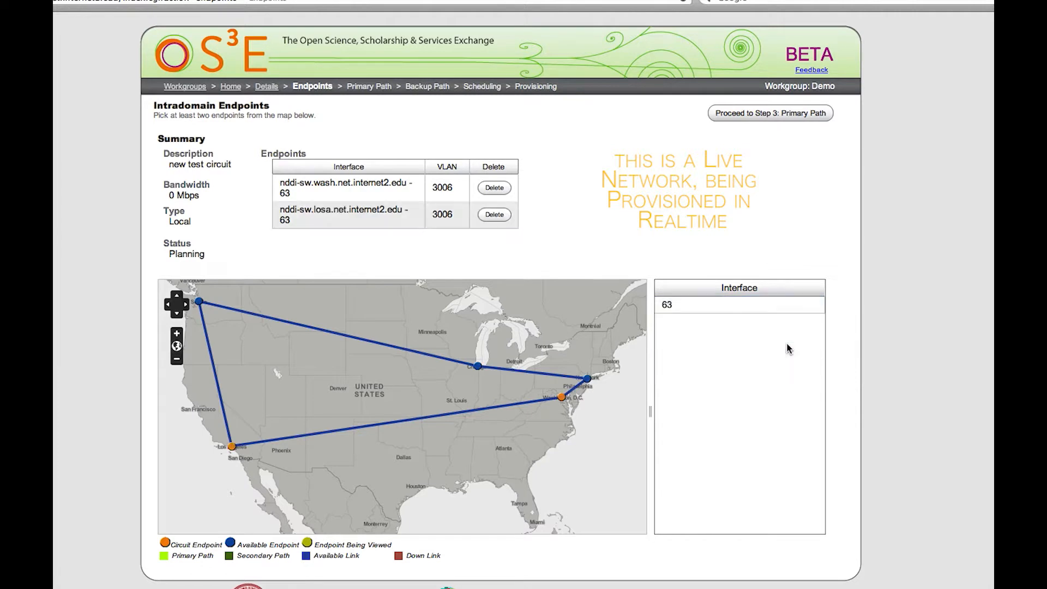
pyautogui.click(794, 109)
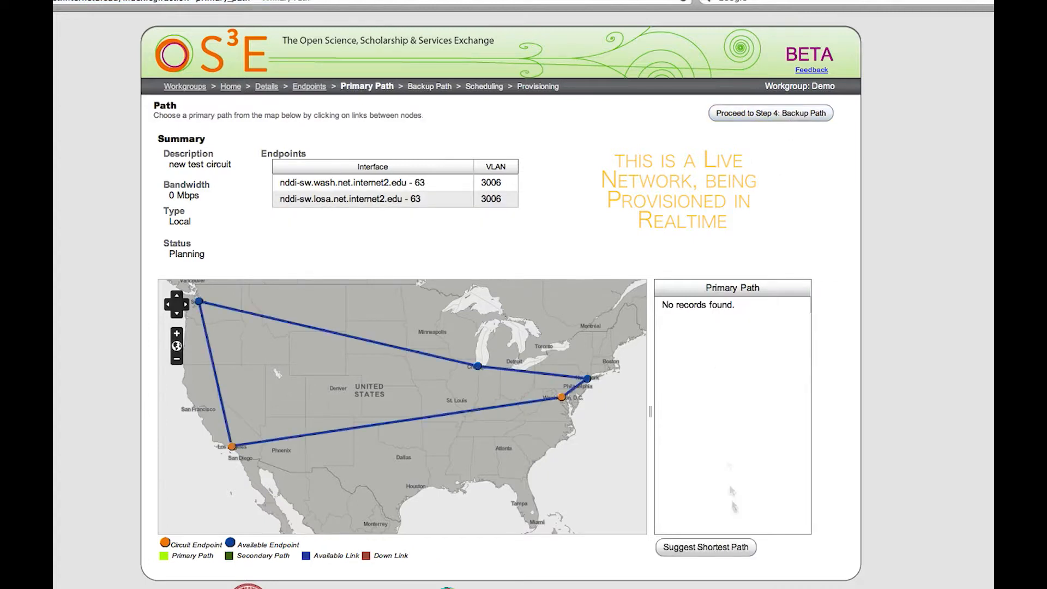
# Use the suggested shortest path as the circuit's primary path and the suggested alternate route as its backup path, proceeding to scheduling
pyautogui.click(738, 548)
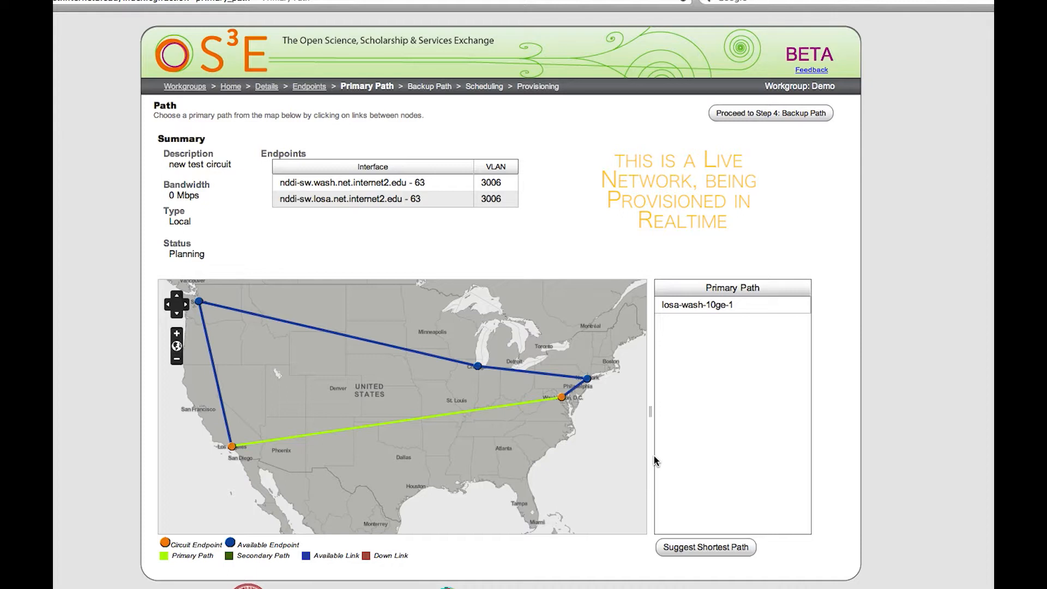
pyautogui.click(750, 117)
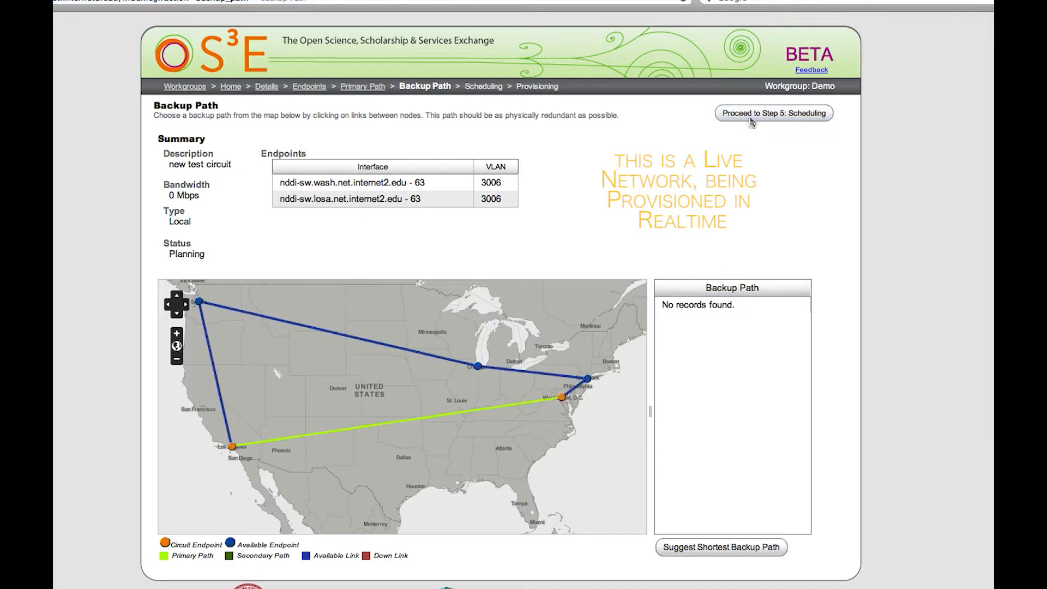
pyautogui.click(538, 401)
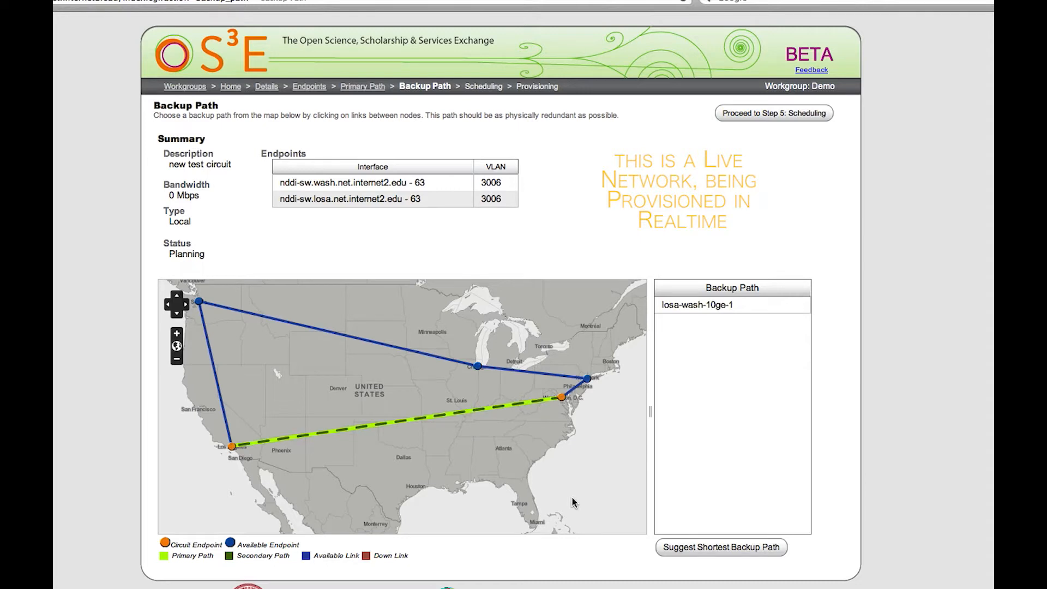
pyautogui.click(667, 549)
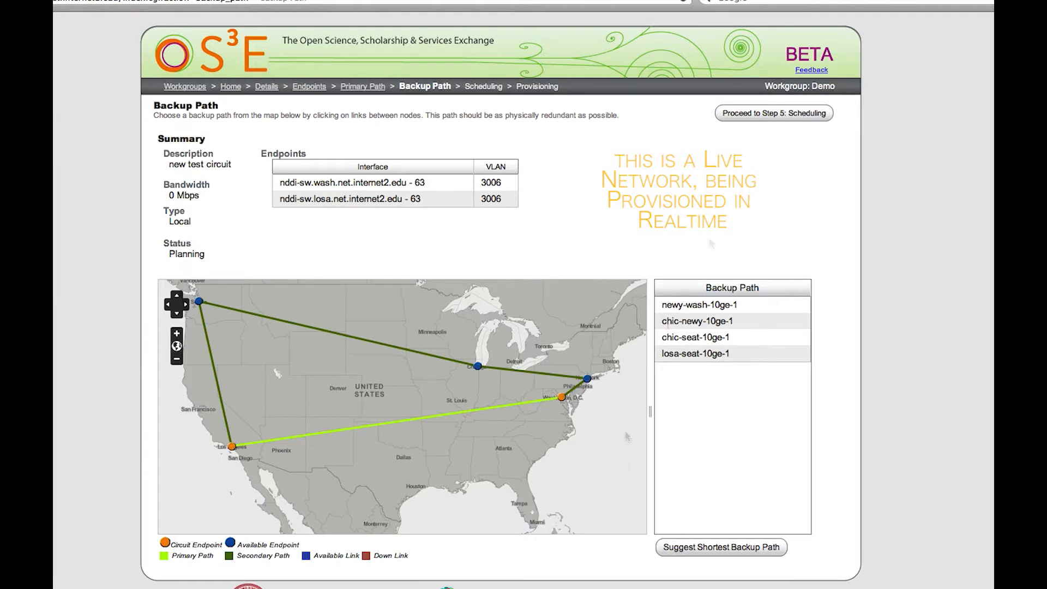
pyautogui.click(782, 125)
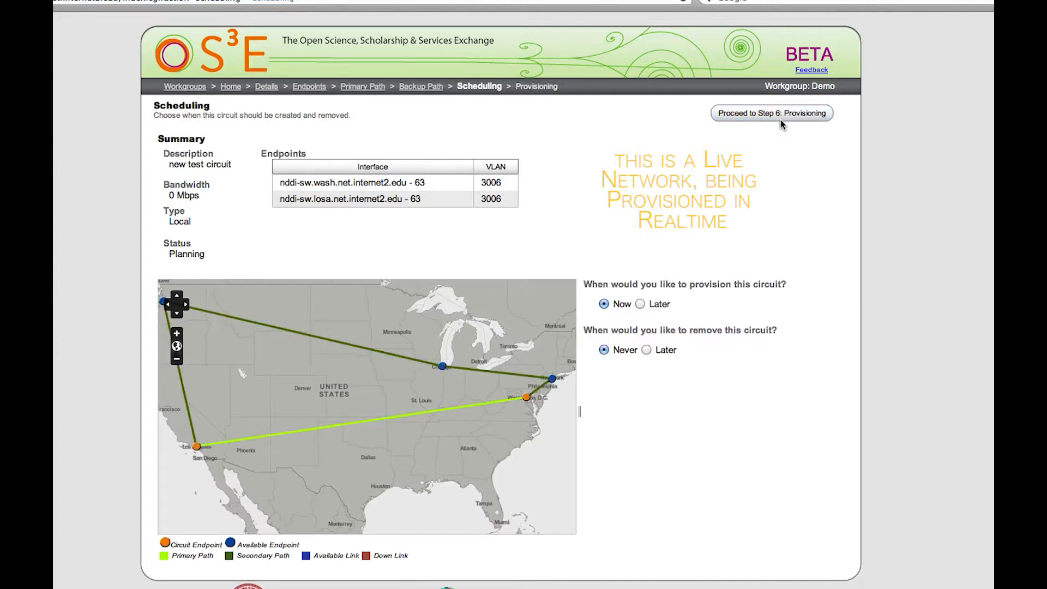
# Schedule the circuit's provisioning for 20 November 2011 at 04:00 UTC
pyautogui.click(640, 304)
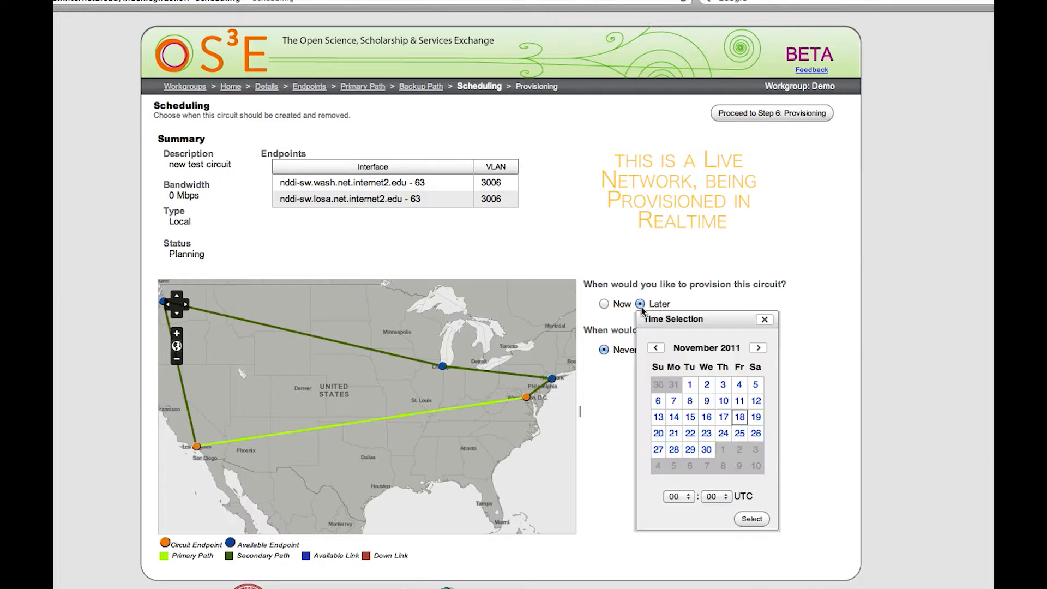
pyautogui.click(660, 433)
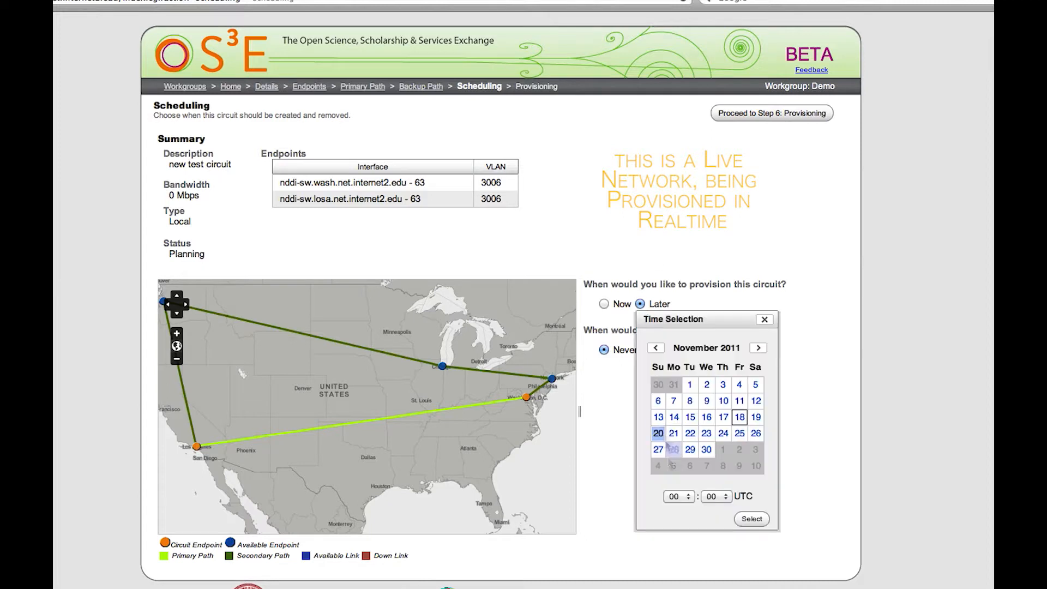
pyautogui.click(678, 496)
pyautogui.click(676, 542)
pyautogui.click(751, 519)
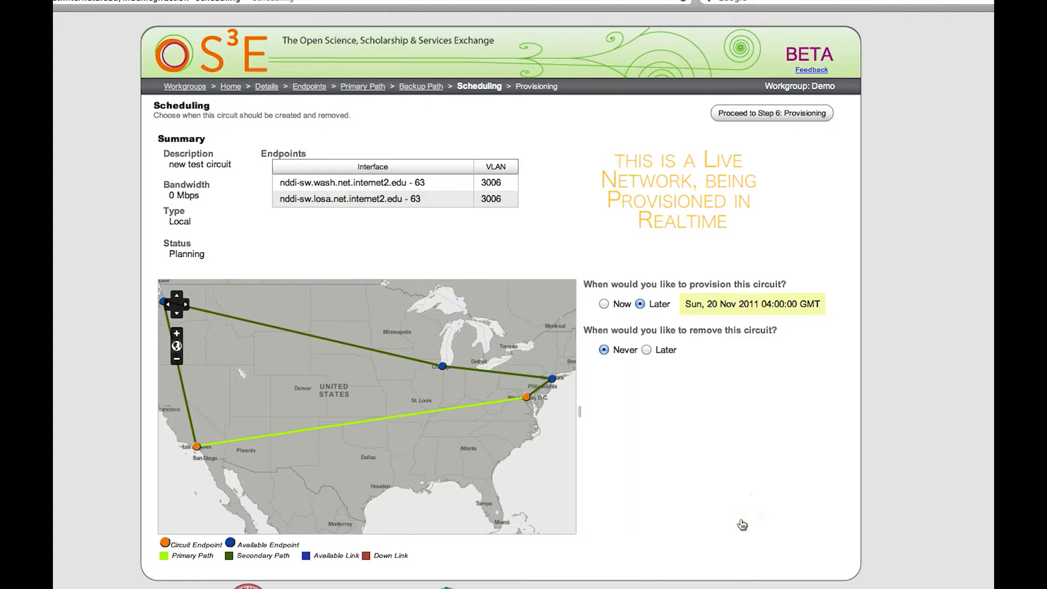
# Set the circuit to be provisioned now and submit the circuit request
pyautogui.click(603, 303)
pyautogui.click(720, 113)
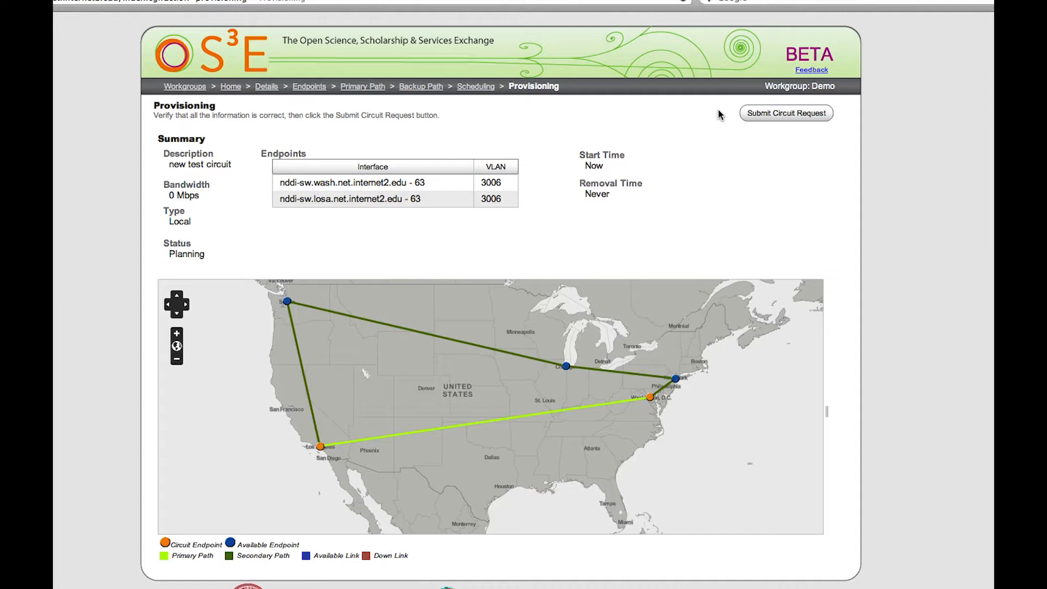
pyautogui.click(753, 119)
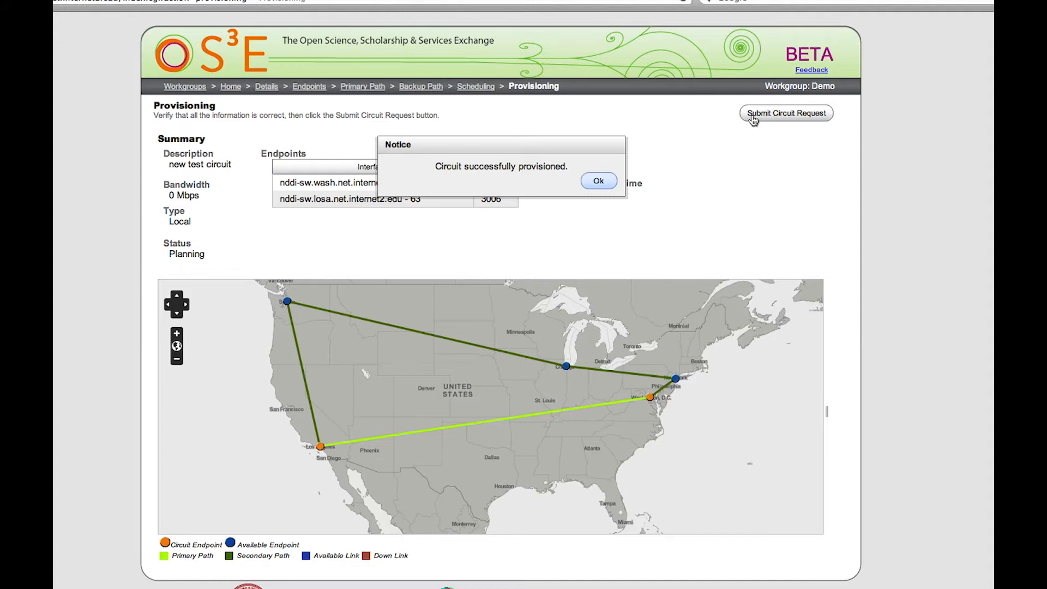
pyautogui.click(598, 181)
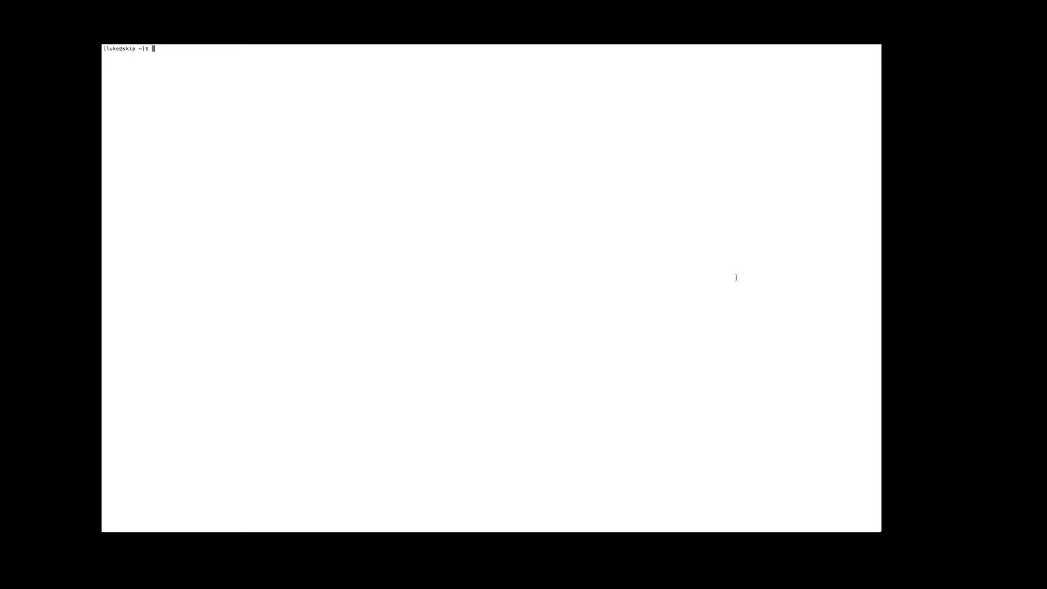
# In the terminal, connect to the Washington switch with ./wash and the radius password, and enter privileged configuration mode
pyautogui.write('./wash')
pyautogui.press('Return')
pyautogui.press('Return')
pyautogui.write('ena')
pyautogui.press('Return')
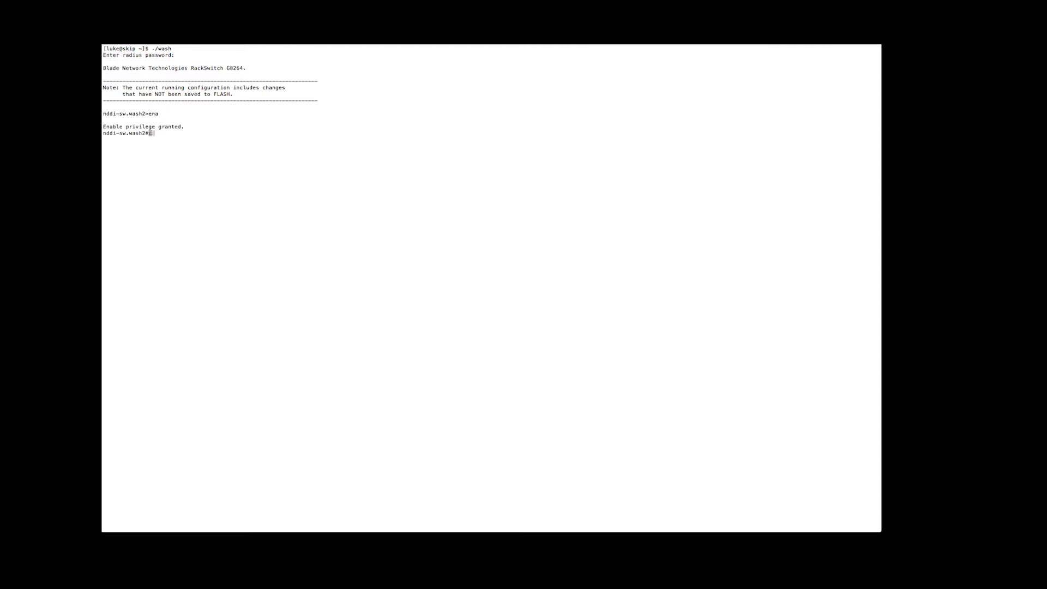
pyautogui.write('conf t')
pyautogui.press('Return')
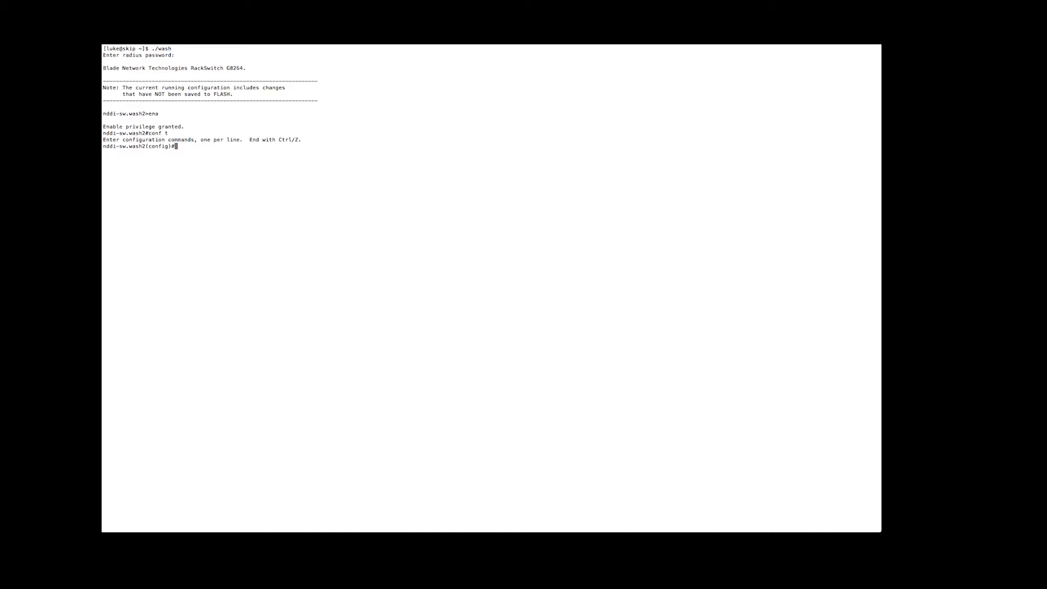
# Shut down port 18 on the Washington switch and bring it back up with no shut
pyautogui.write('itn')
pyautogui.press('BackSpace')
pyautogui.press('BackSpace')
pyautogui.press('BackSpace')
pyautogui.press('BackSpace')
pyautogui.write('int port 18')
pyautogui.press('Return')
pyautogui.write('shut no')
pyautogui.press('BackSpace')
pyautogui.press('BackSpace')
pyautogui.press('BackSpace')
pyautogui.press('Return')
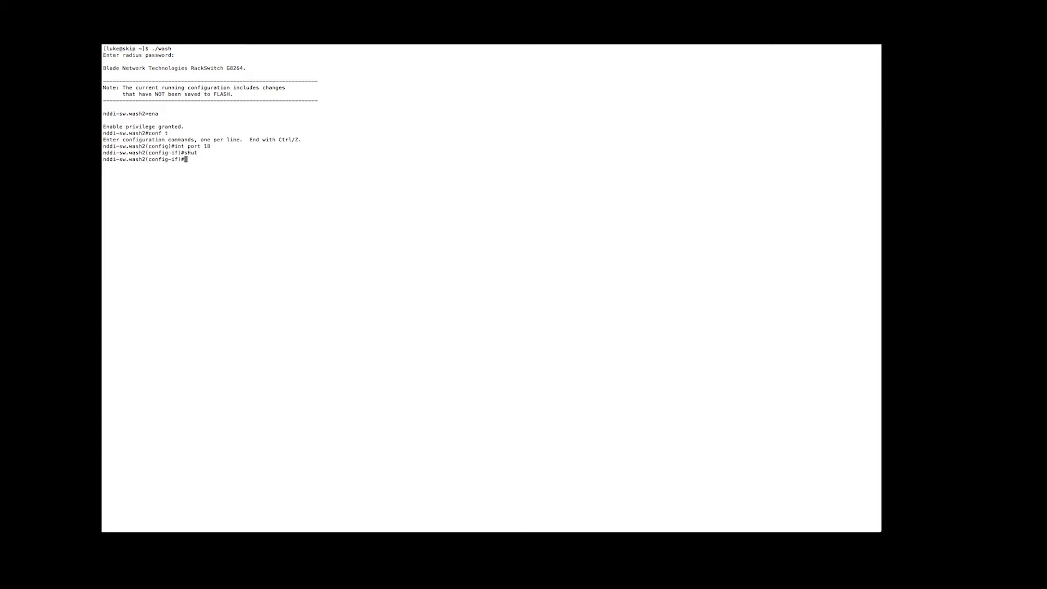
pyautogui.write('no shut')
pyautogui.press('Return')
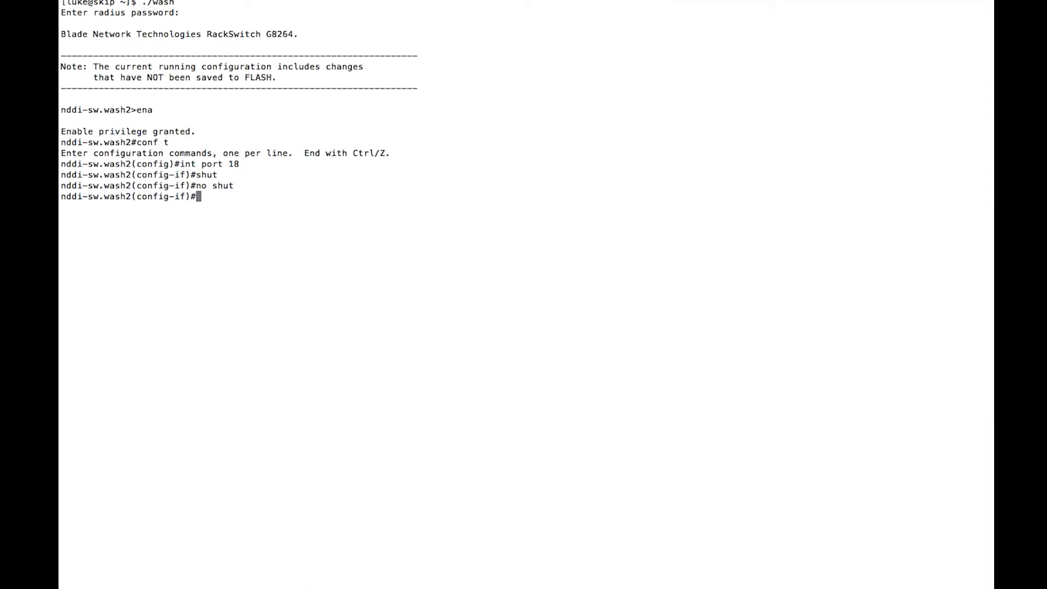
# Connect to the Chicago switch with ./chic and the radius password, and enter privileged configuration mode
pyautogui.write('./chic')
pyautogui.press('Return')
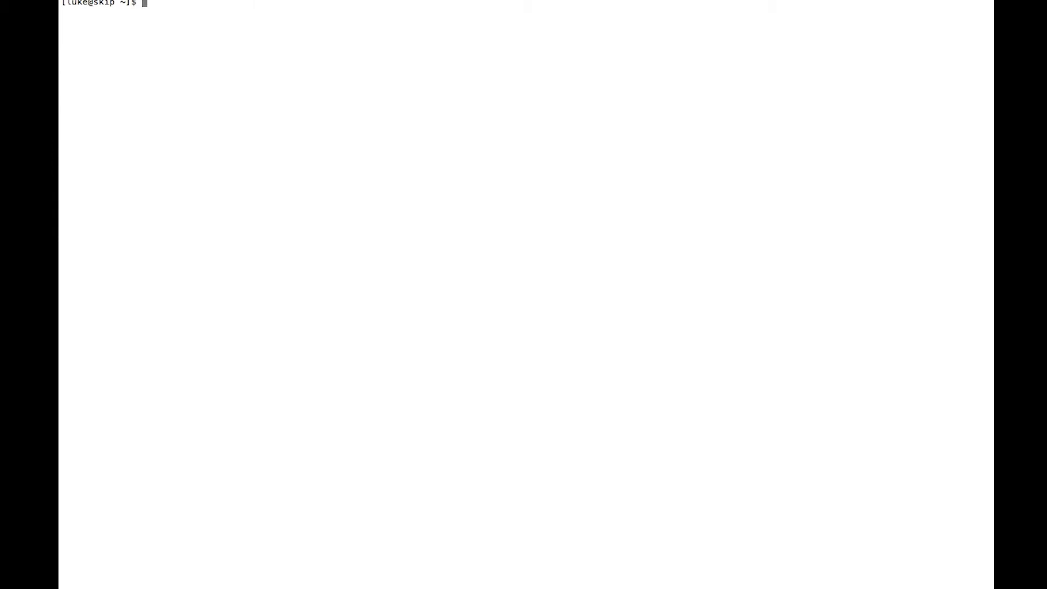
pyautogui.write('./chic')
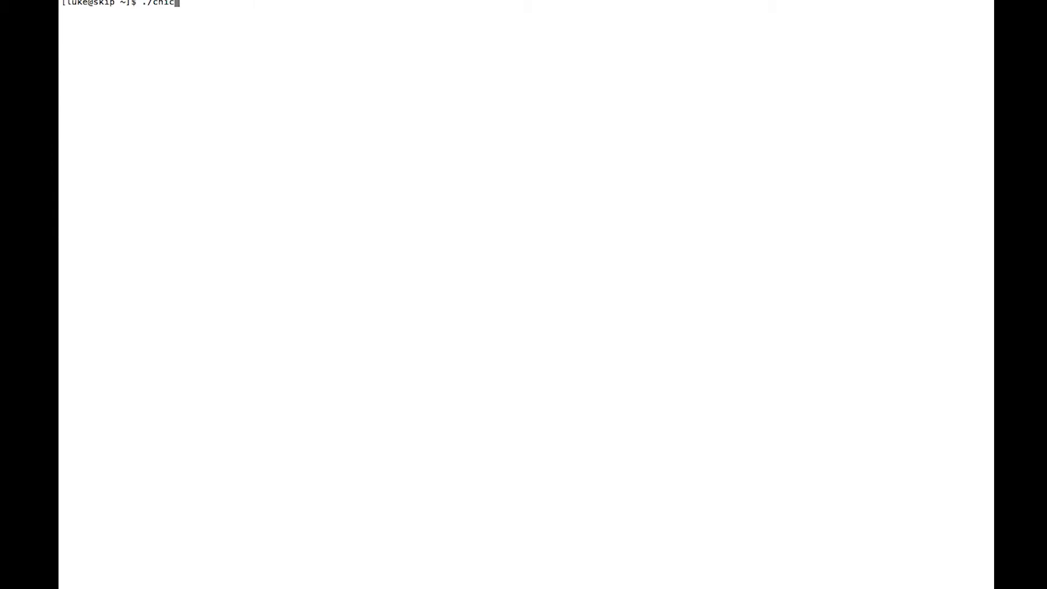
pyautogui.press('Return')
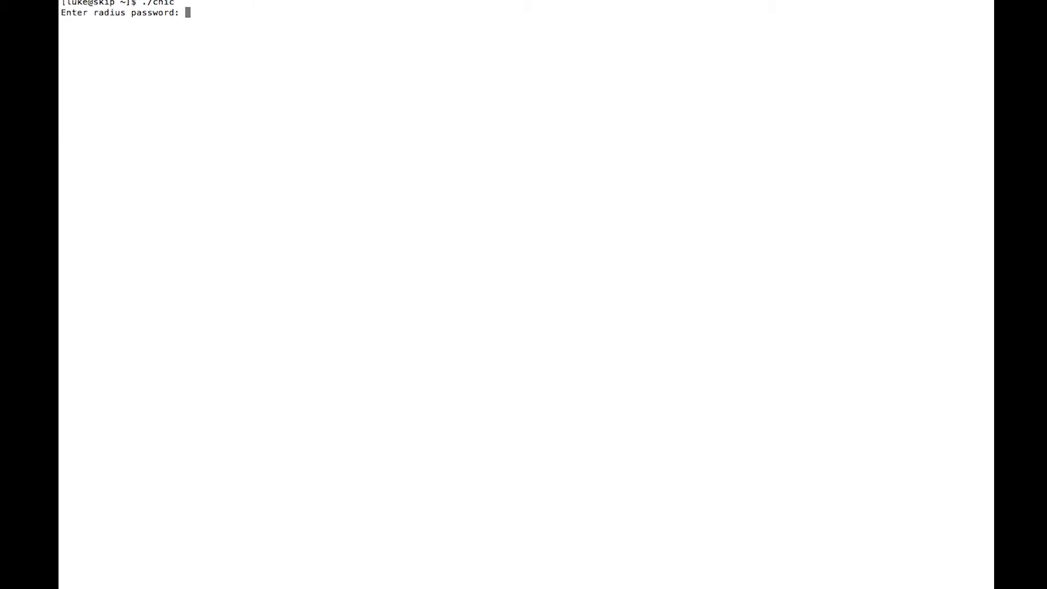
pyautogui.press('Return')
pyautogui.write('ena')
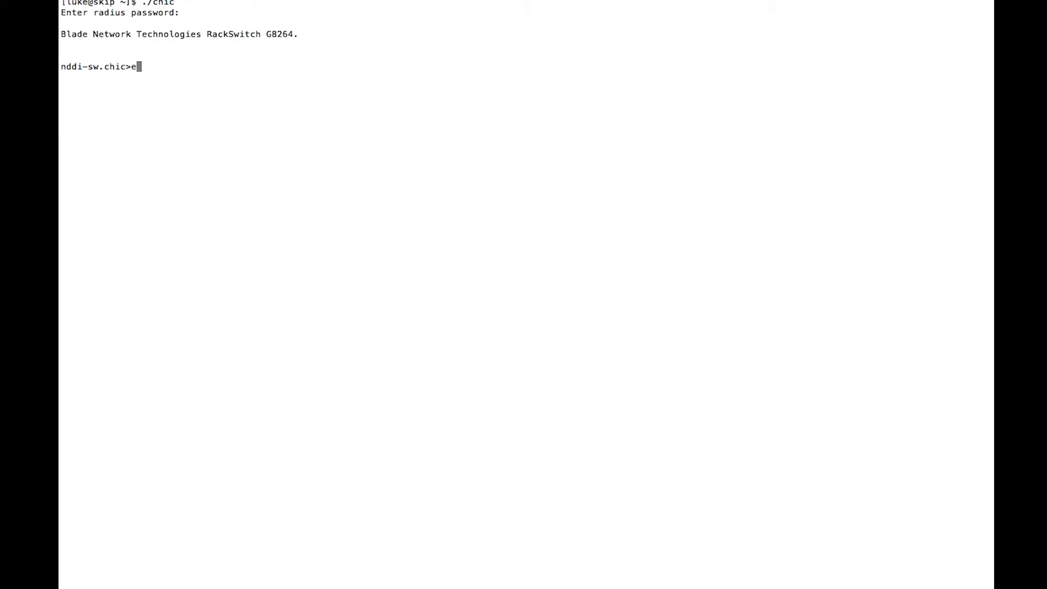
pyautogui.press('Return')
pyautogui.write('conf t')
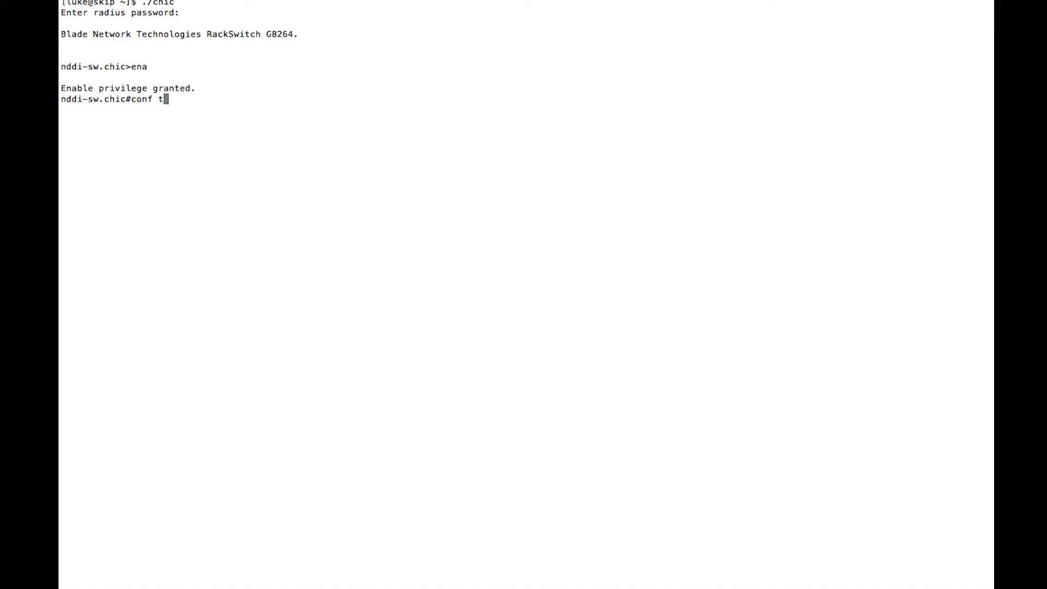
pyautogui.press('Return')
# Shut down port 18 on the Chicago switch and re-enable it with no shut
pyautogui.write('int port 18')
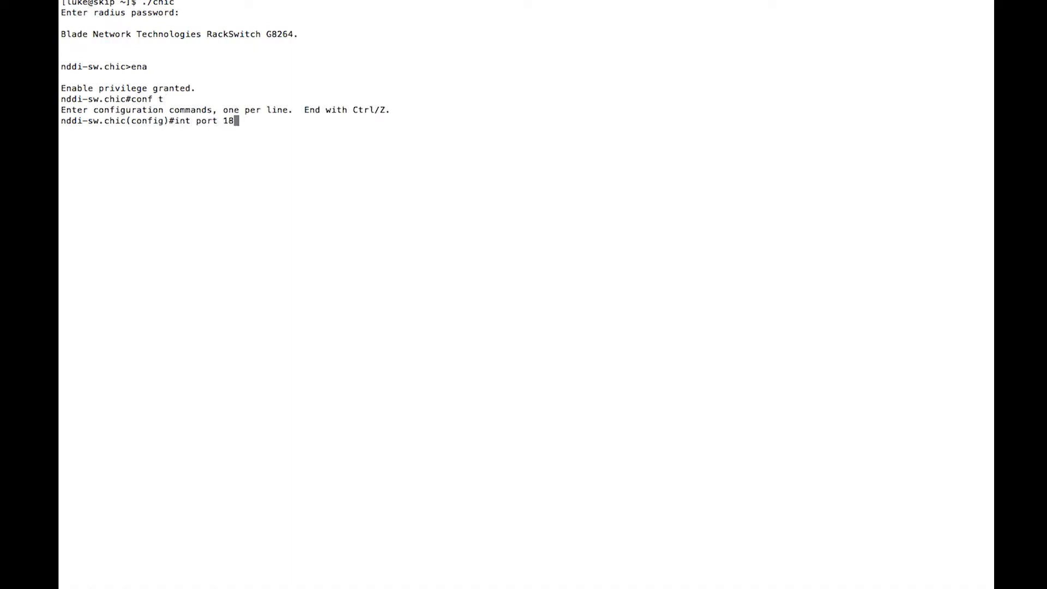
pyautogui.press('Return')
pyautogui.write('shut')
pyautogui.press('Return')
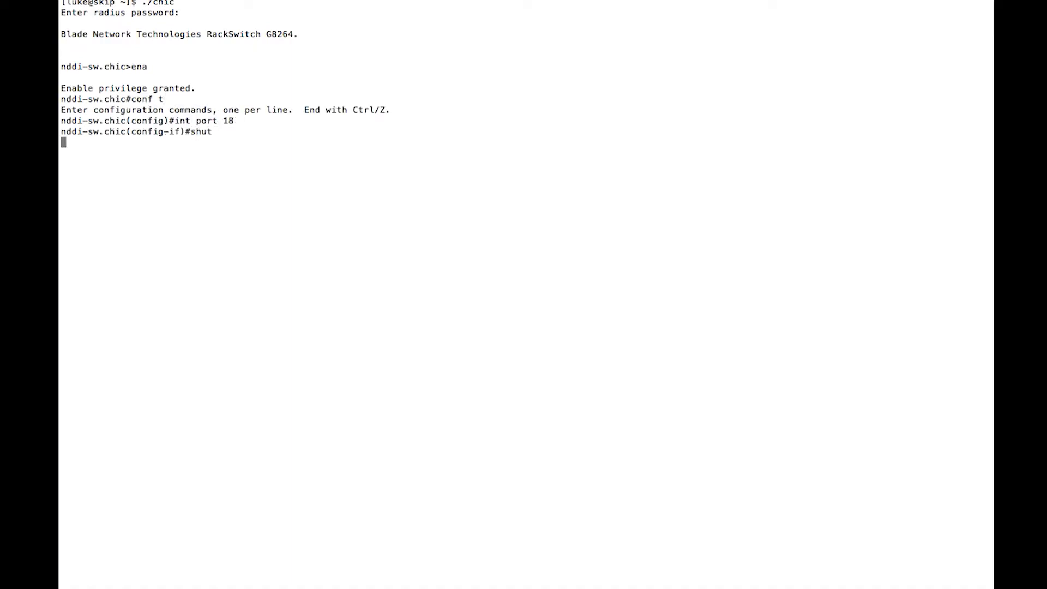
pyautogui.write('no shut')
pyautogui.press('Return')
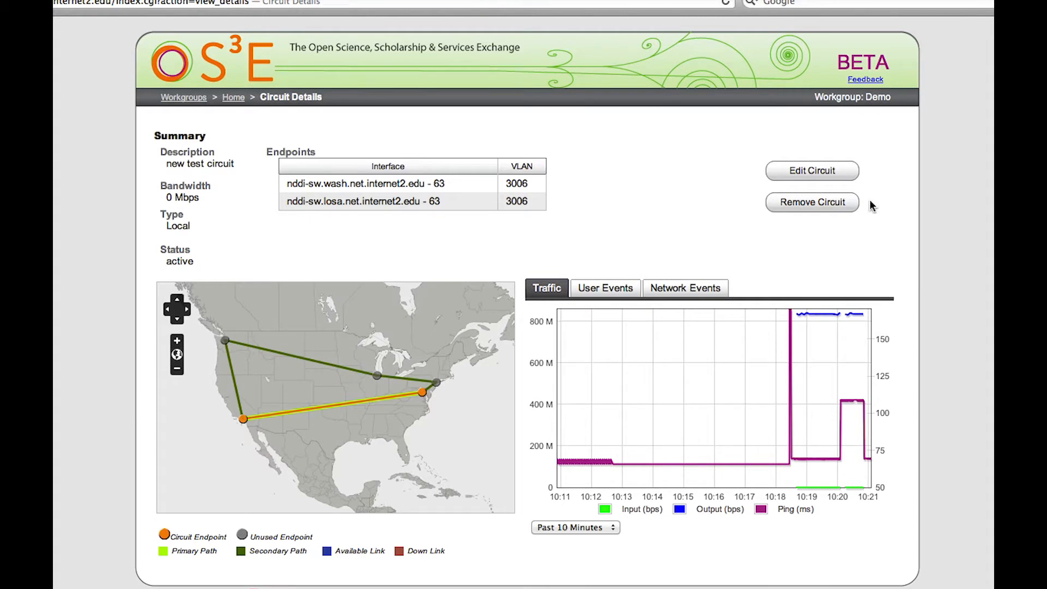
# In OS3E, remove the "new test circuit" with the removal time Now and submit the removal
pyautogui.click(823, 205)
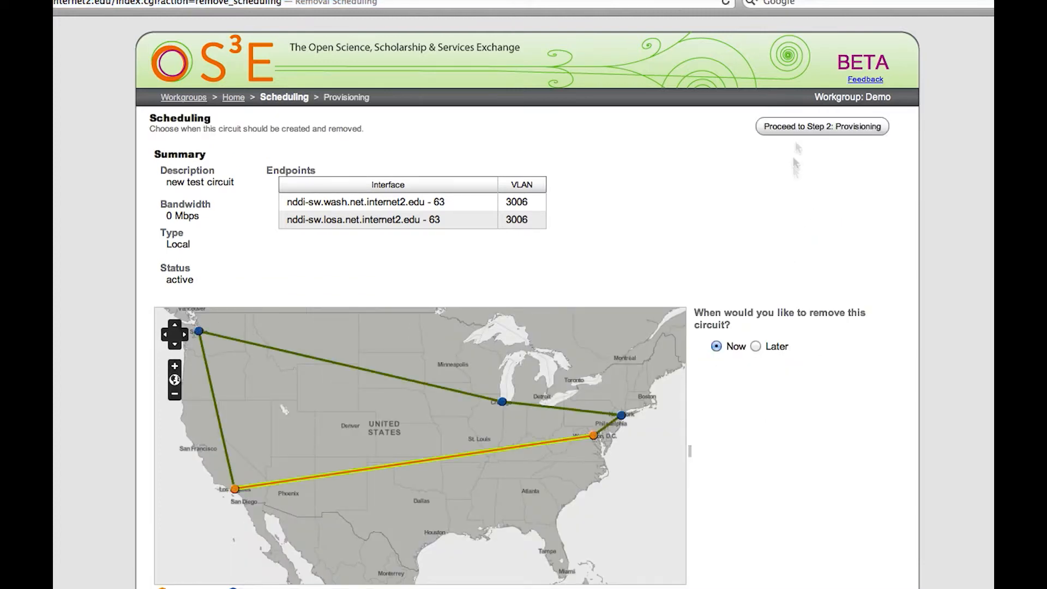
pyautogui.click(802, 126)
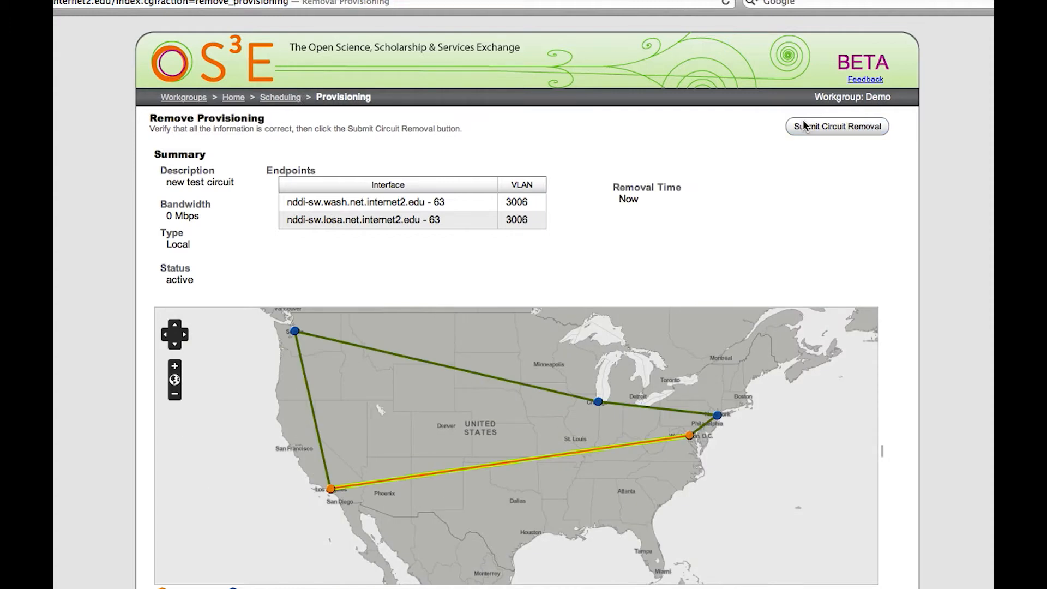
pyautogui.click(804, 126)
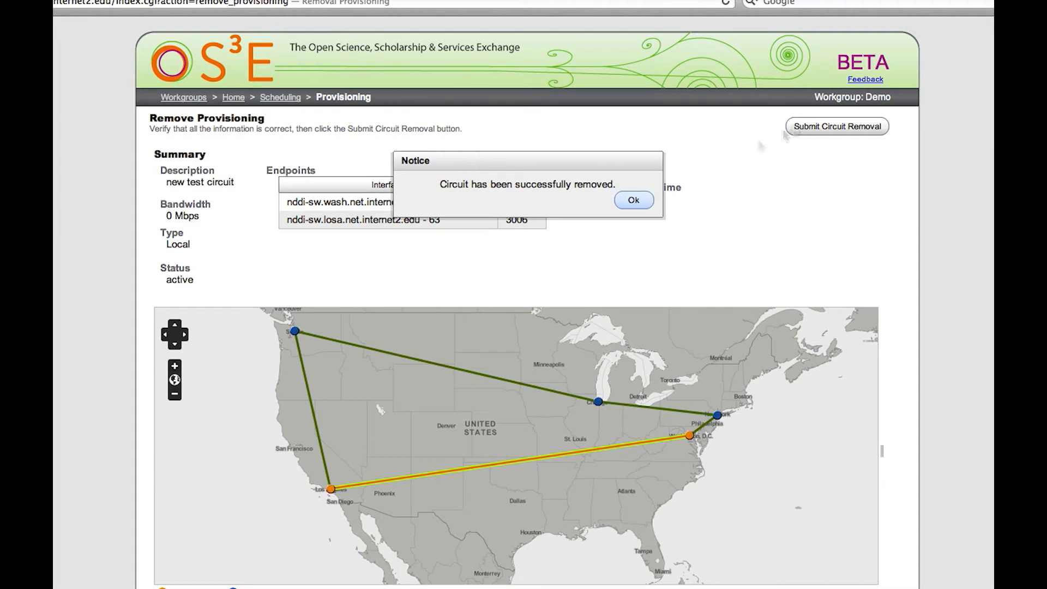
pyautogui.click(635, 201)
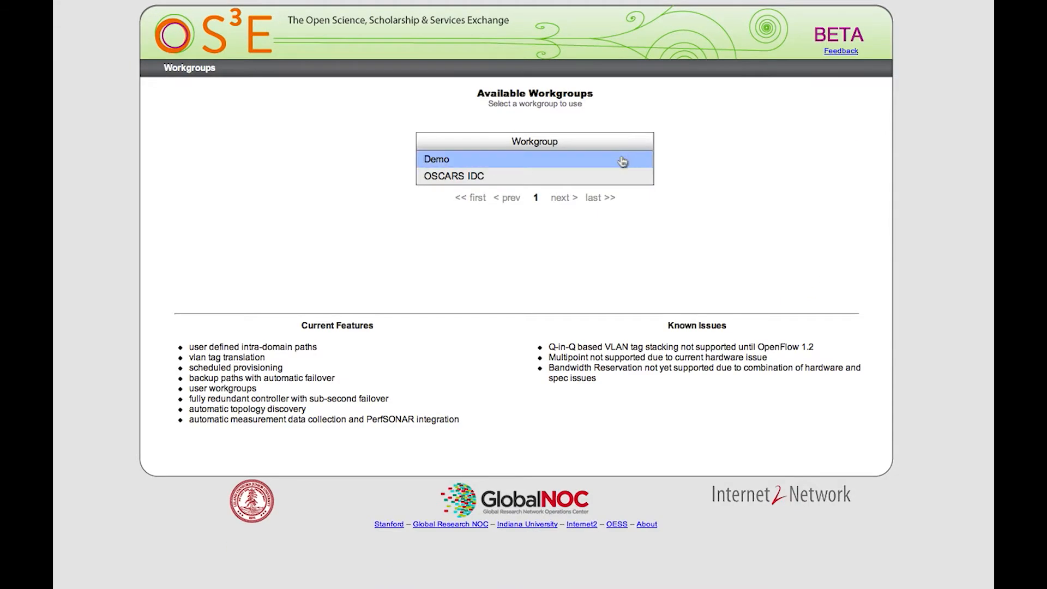
# Open the Demo workgroup and start a new circuit
pyautogui.moveTo(622, 161)
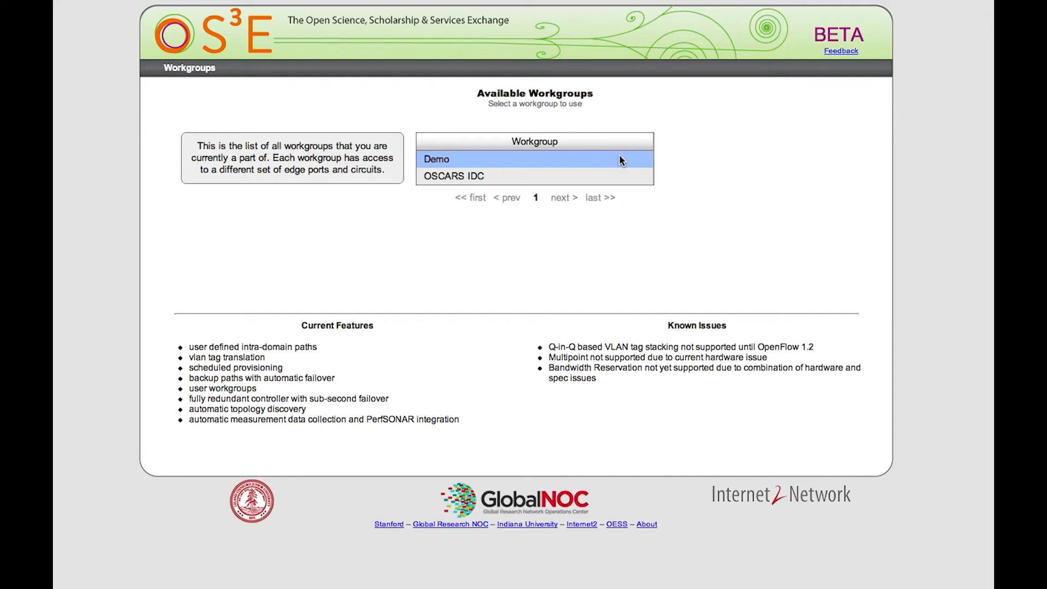
pyautogui.click(622, 159)
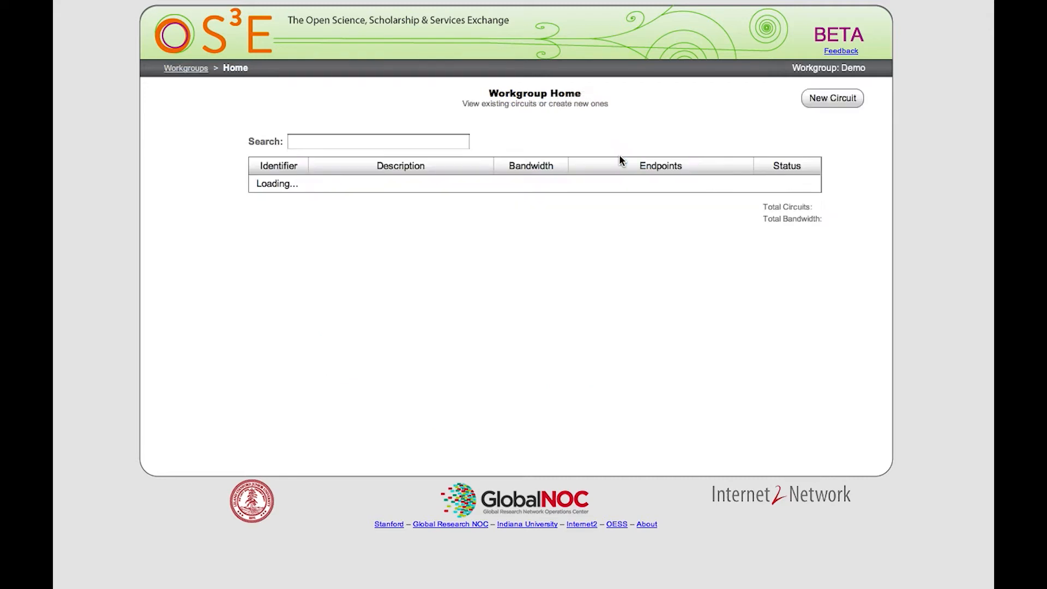
pyautogui.click(807, 100)
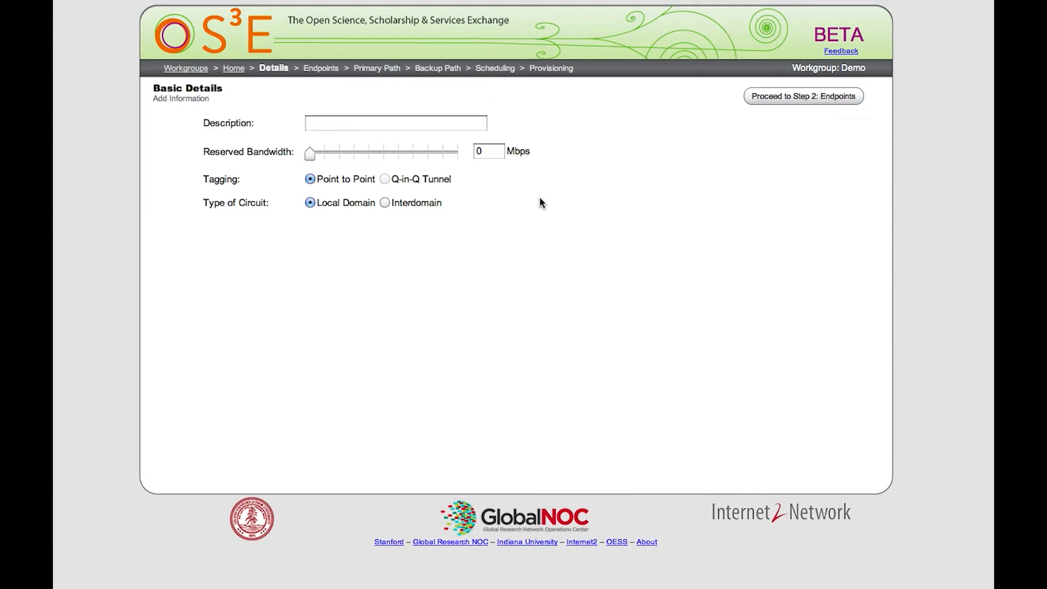
# Define an Interdomain circuit described as "interdomain demo circuit" with 500 Mbps reserved bandwidth, and proceed to its endpoints
pyautogui.click(385, 203)
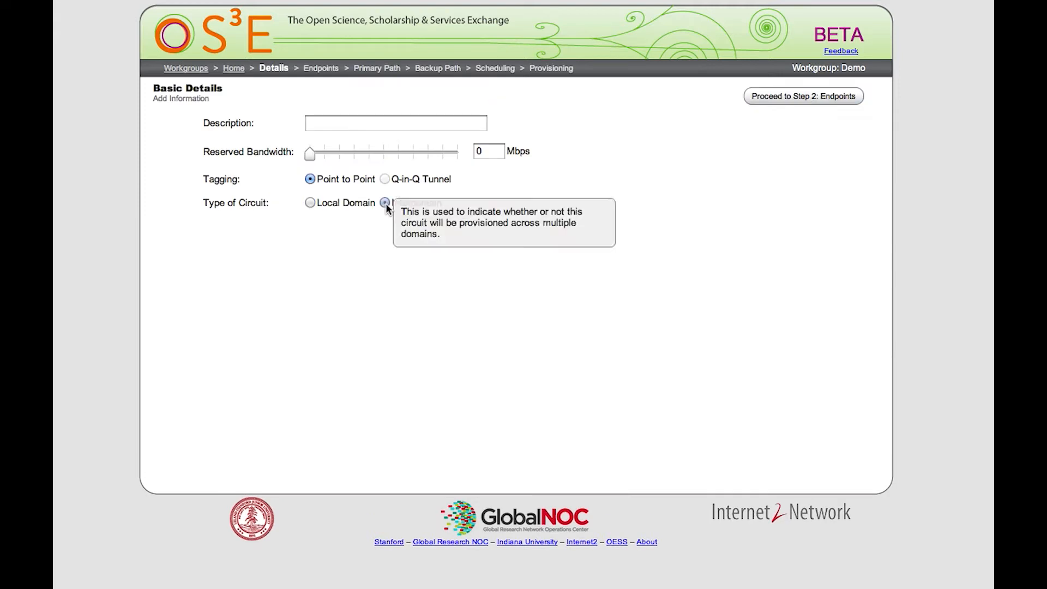
pyautogui.click(343, 121)
pyautogui.write('inte')
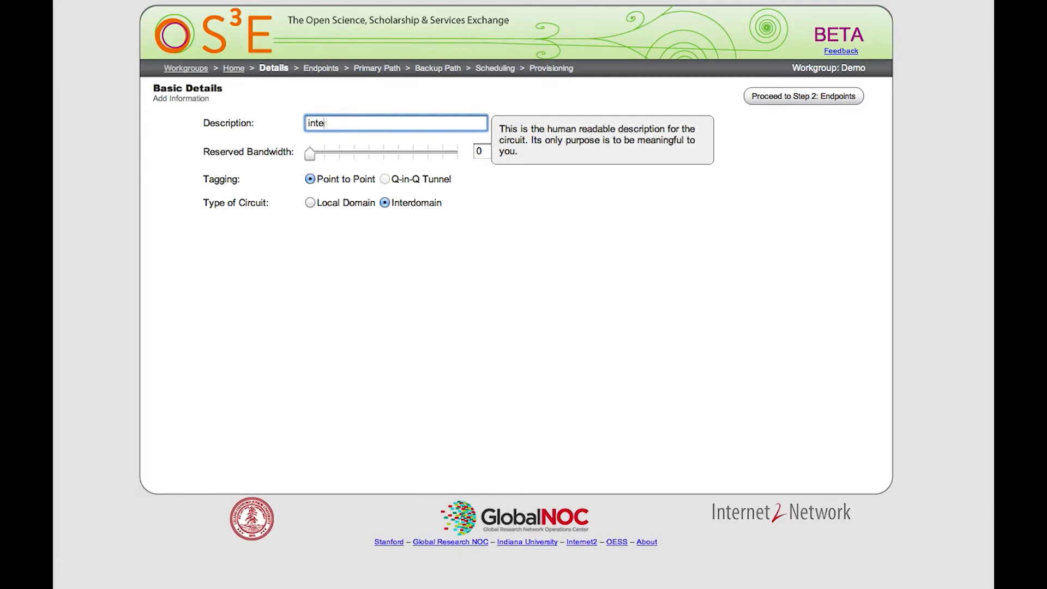
pyautogui.write('rdomain demo circuit')
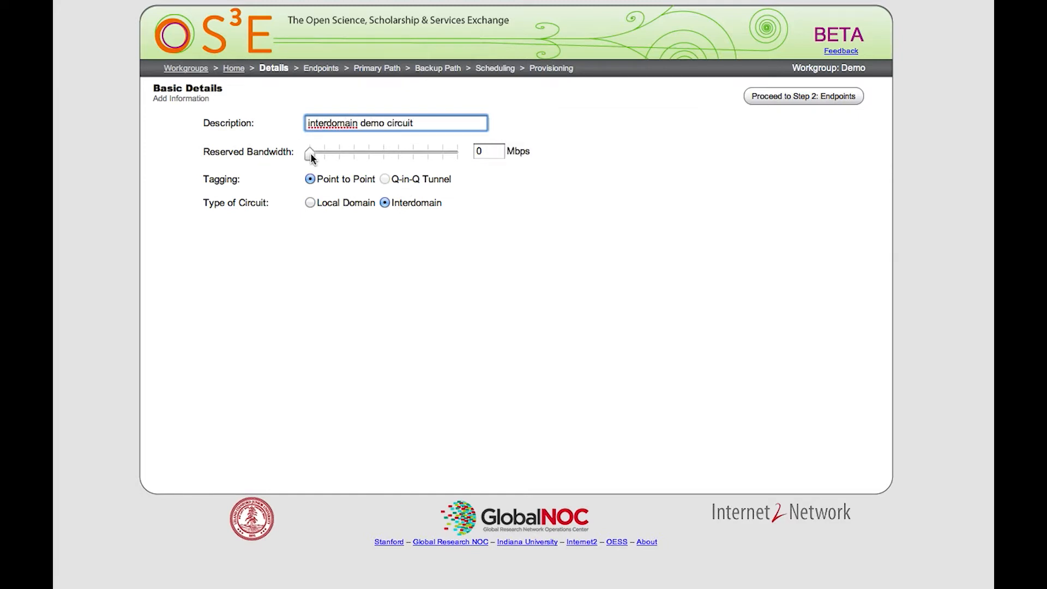
pyautogui.moveTo(311, 157); pyautogui.dragTo(324, 159)
pyautogui.click(766, 98)
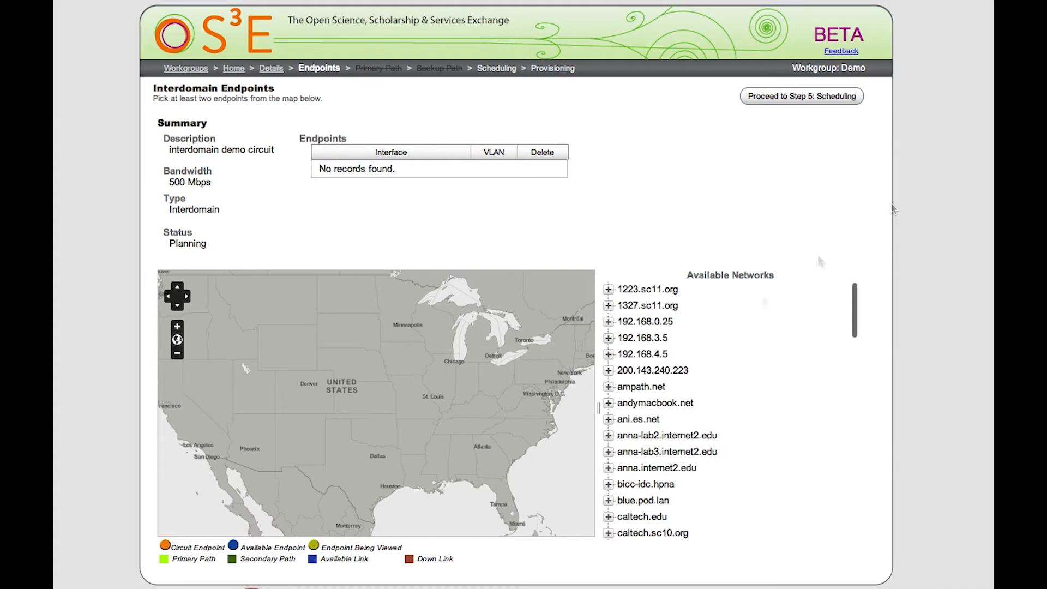
# Add the nddi.net.internet2.edu Washington interface nddi-sw.wash.net.internet2.edu - 63 as an endpoint with tagged VLAN 3006
pyautogui.scroll(-2, 736, 391)
pyautogui.scroll(-10, 736, 391)
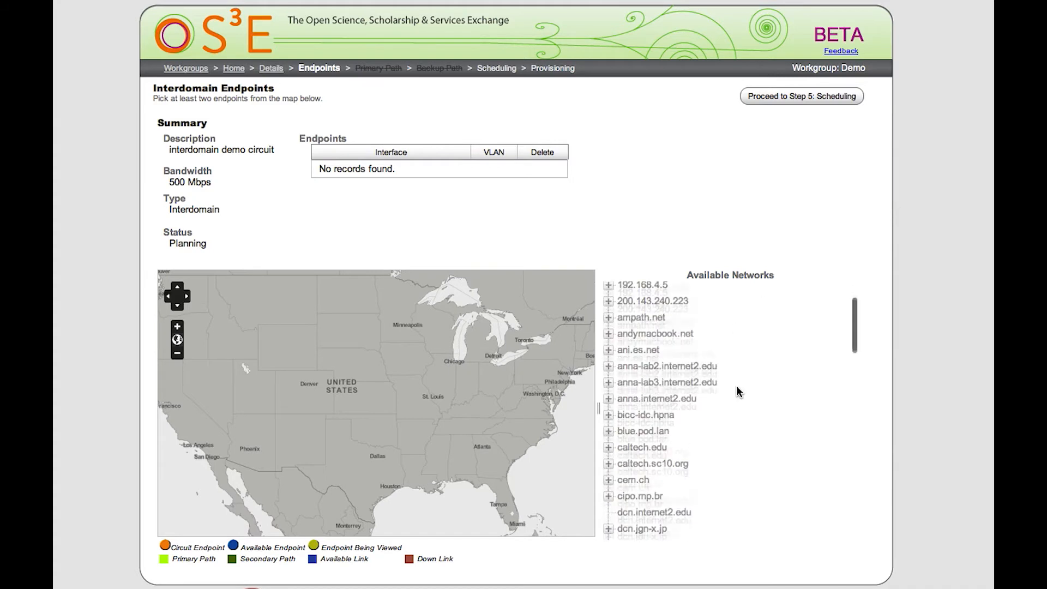
pyautogui.scroll(-10, 737, 391)
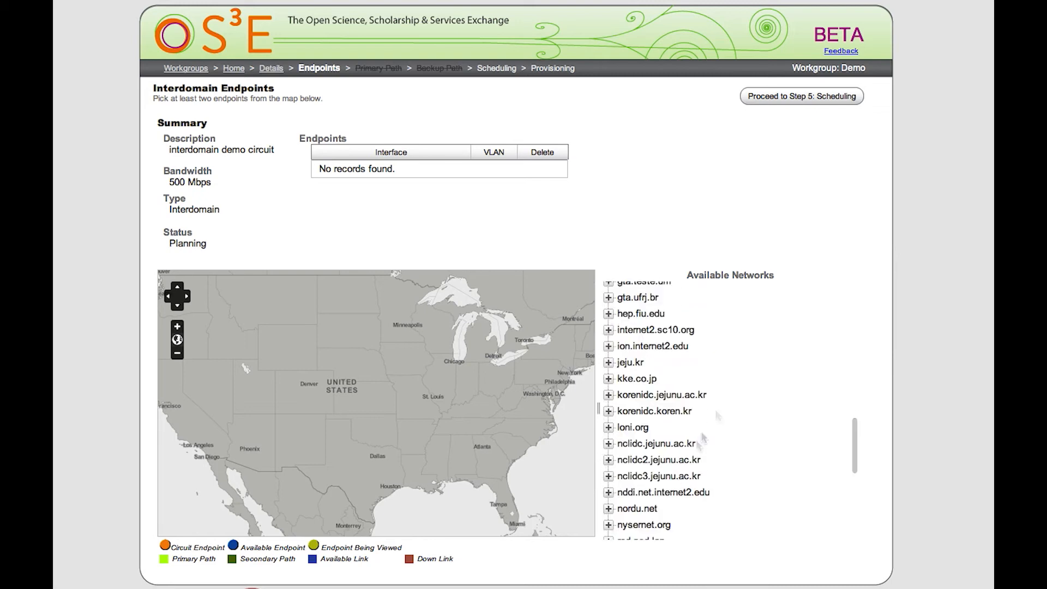
pyautogui.click(609, 493)
pyautogui.scroll(-2, 660, 504)
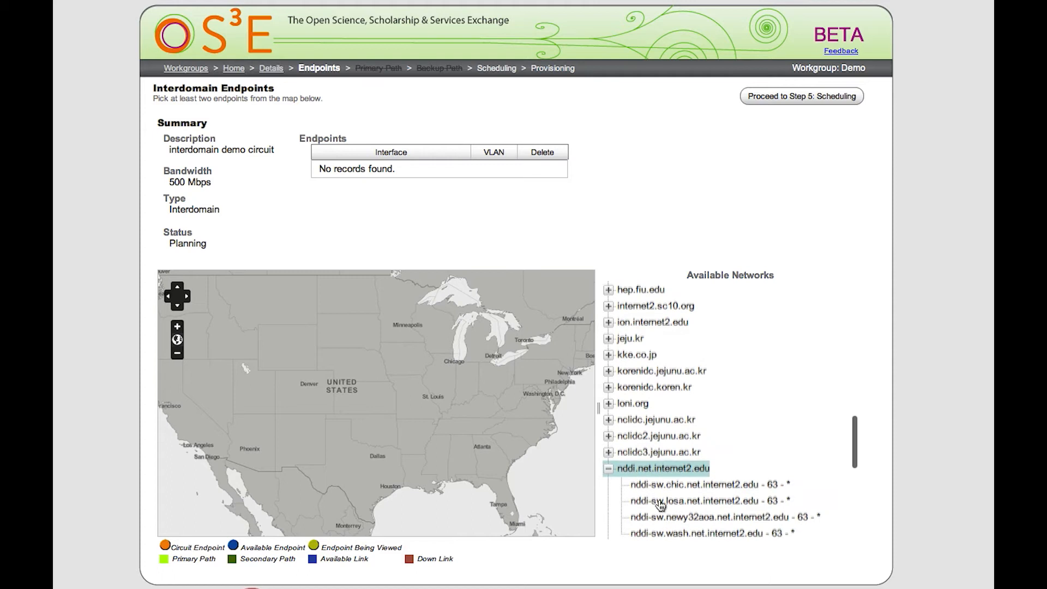
pyautogui.scroll(-1, 660, 504)
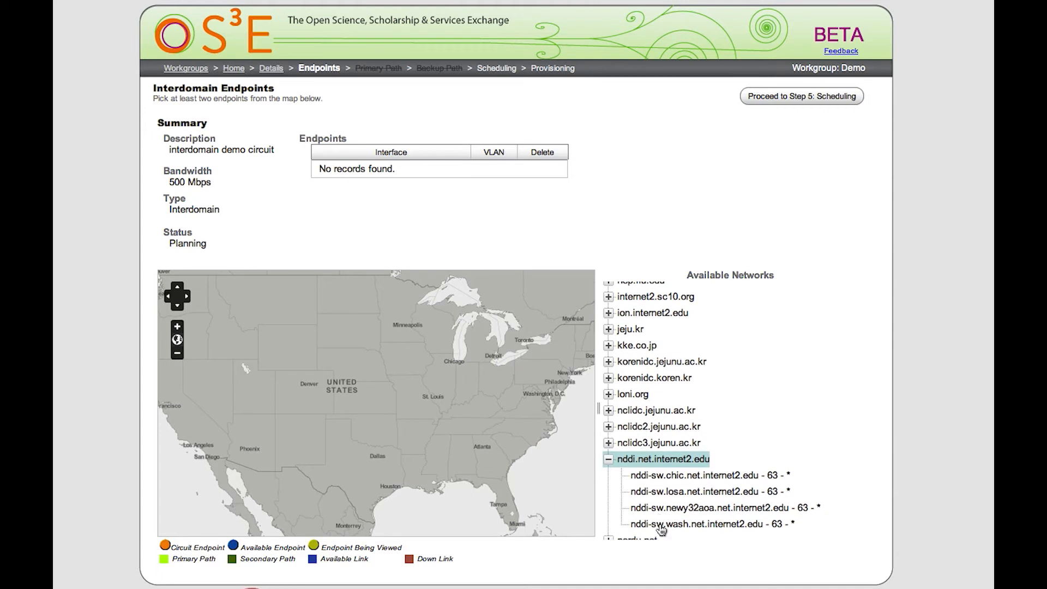
pyautogui.click(661, 525)
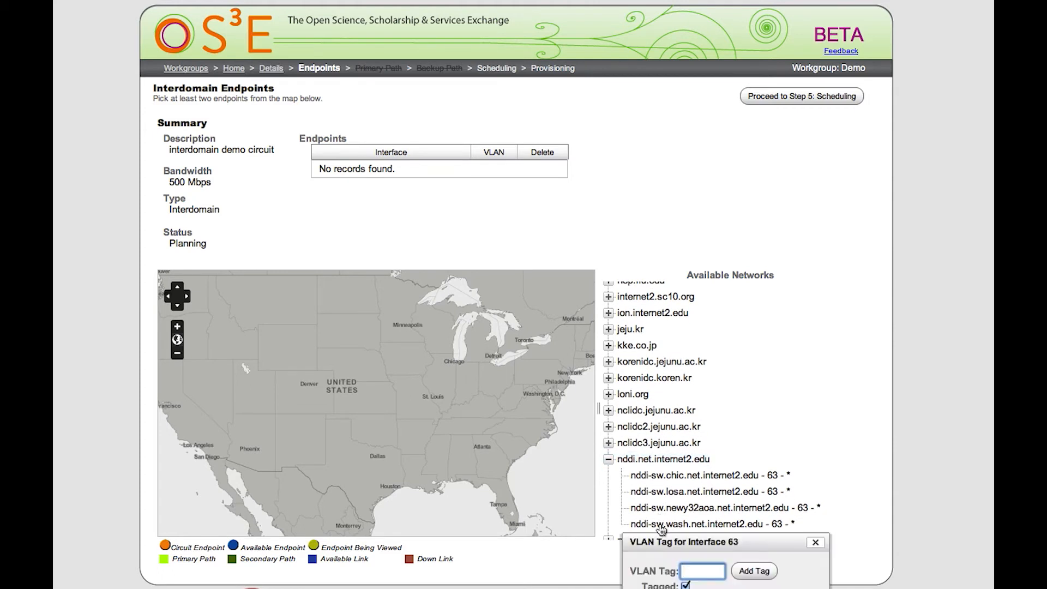
pyautogui.write('3006')
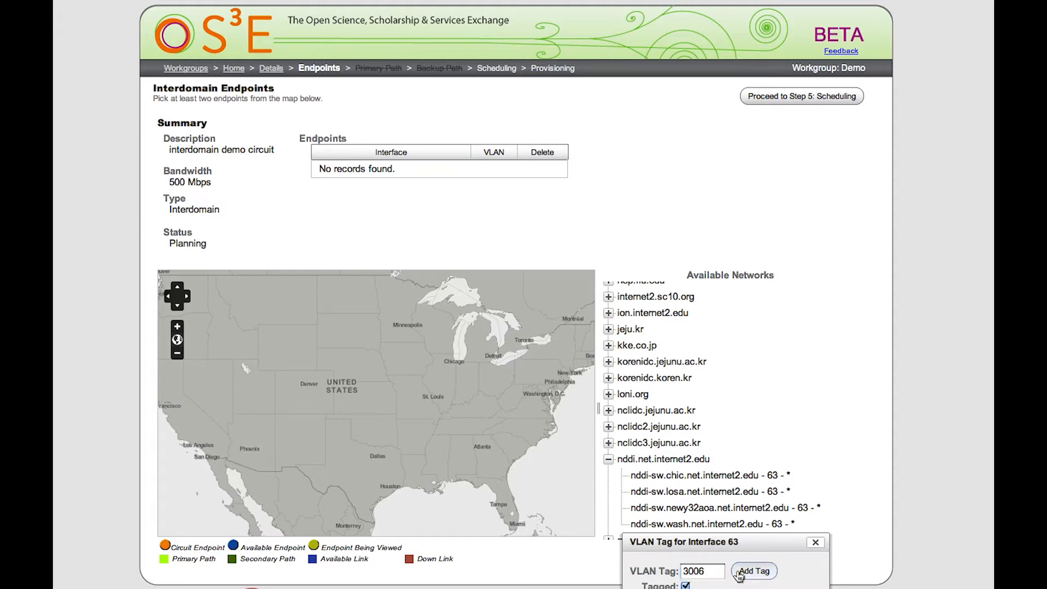
pyautogui.click(743, 571)
# Add the ion.internet2.edu Atlanta interface ion.internet2.edu-rtr.atla - xe-1/0/2 - obs as the second endpoint with tagged VLAN 3006
pyautogui.scroll(2, 747, 524)
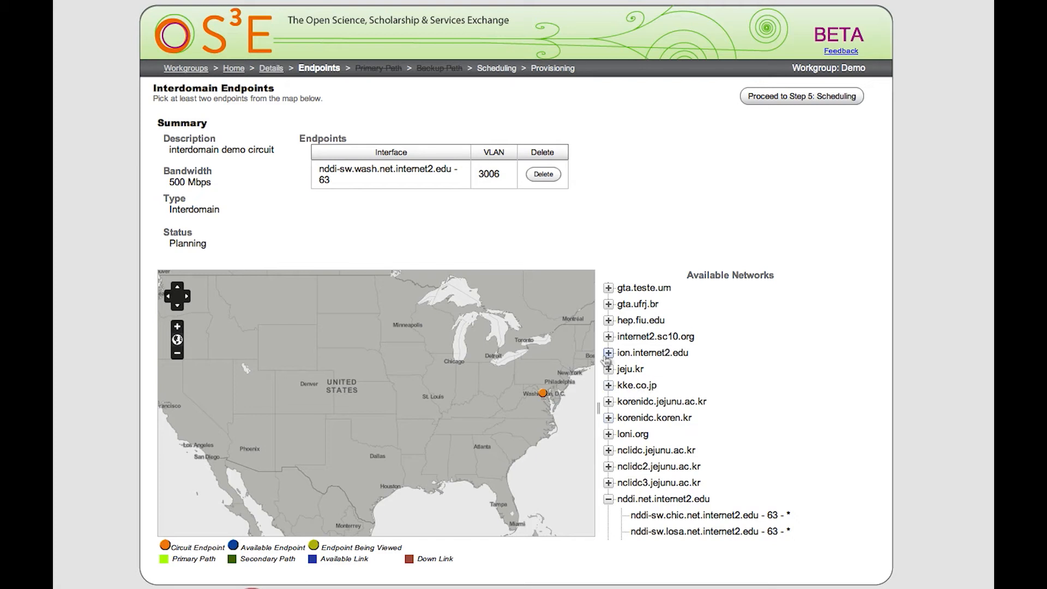
pyautogui.click(607, 354)
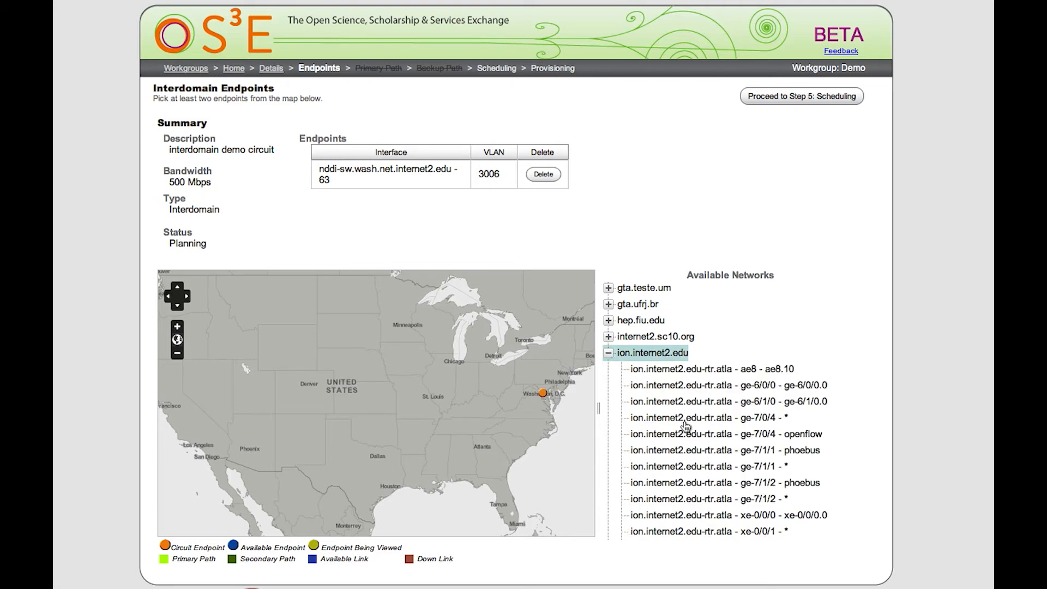
pyautogui.scroll(-3, 676, 414)
pyautogui.scroll(-4, 685, 425)
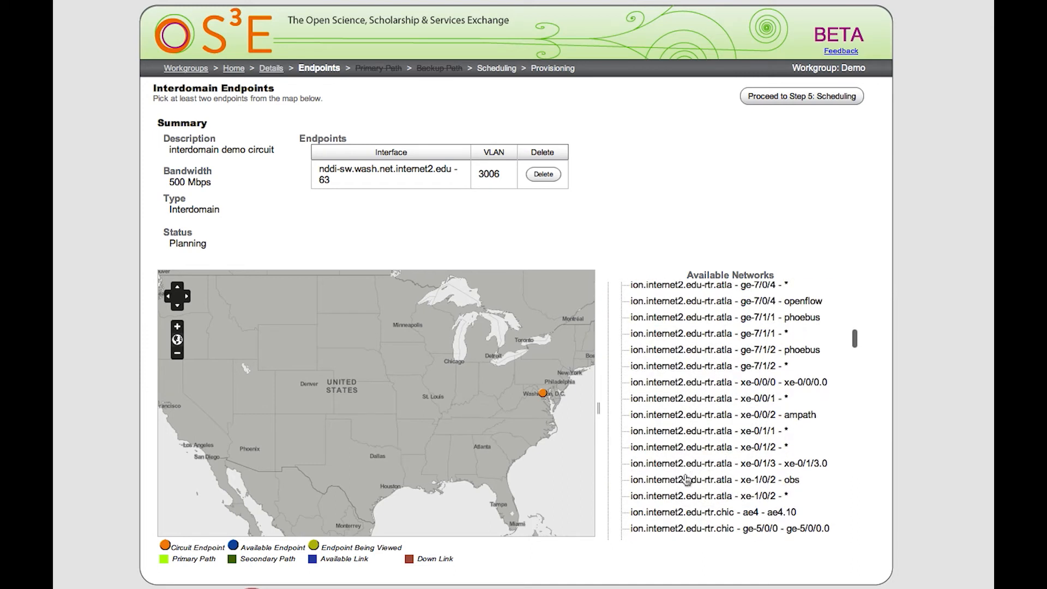
pyautogui.click(686, 479)
pyautogui.write('3006')
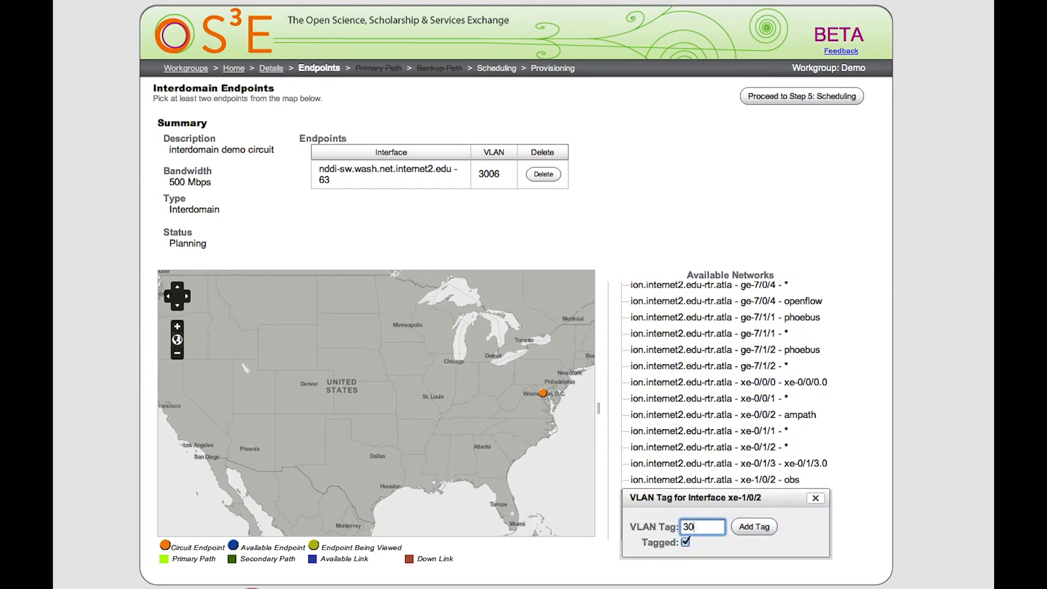
pyautogui.click(752, 526)
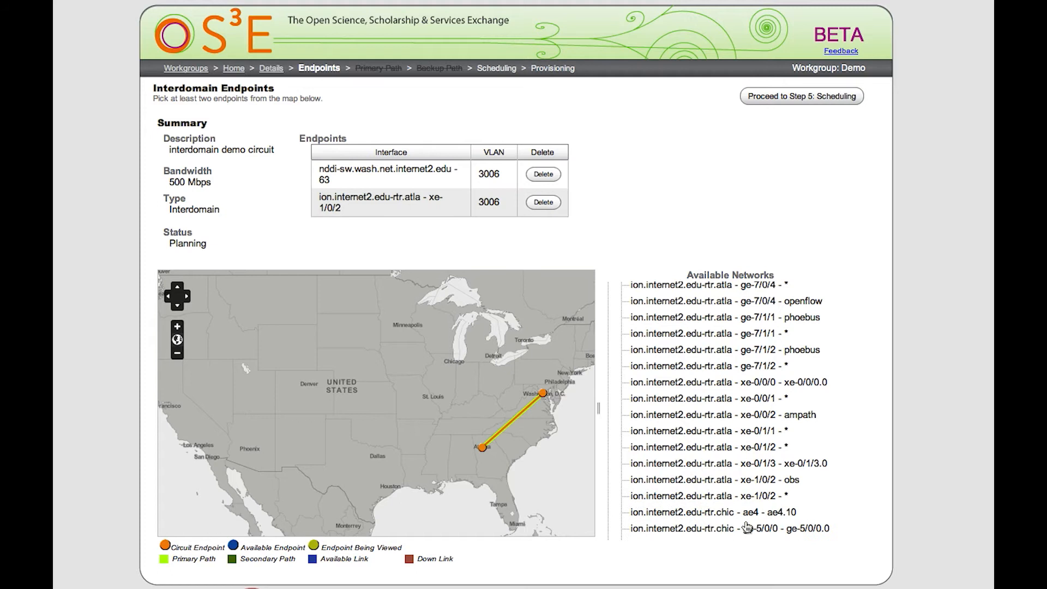
# Schedule the interdomain circuit with start time Now and removal time Never, and submit the circuit request
pyautogui.click(804, 96)
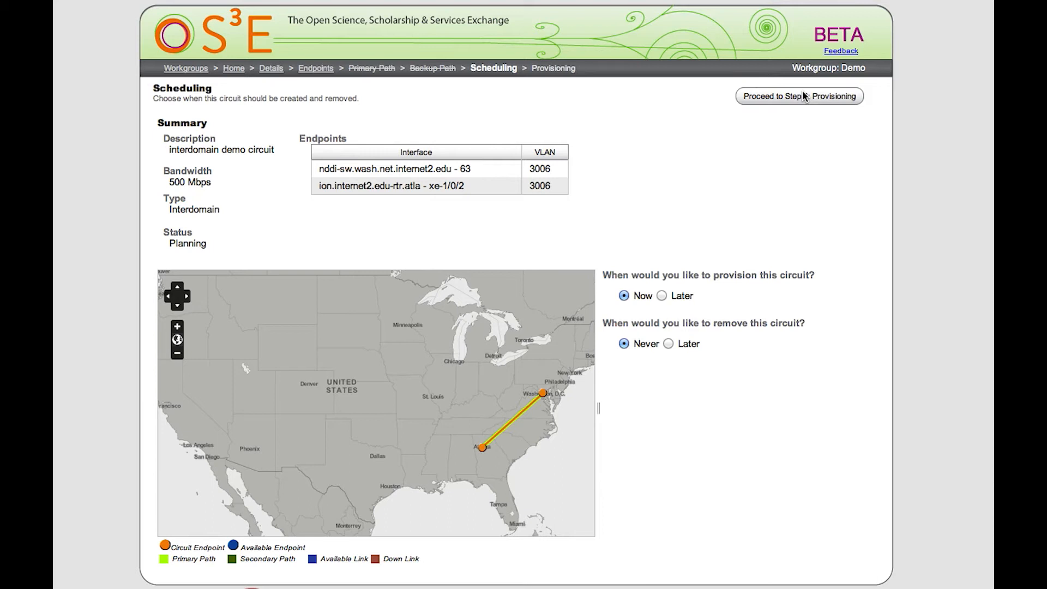
pyautogui.click(804, 97)
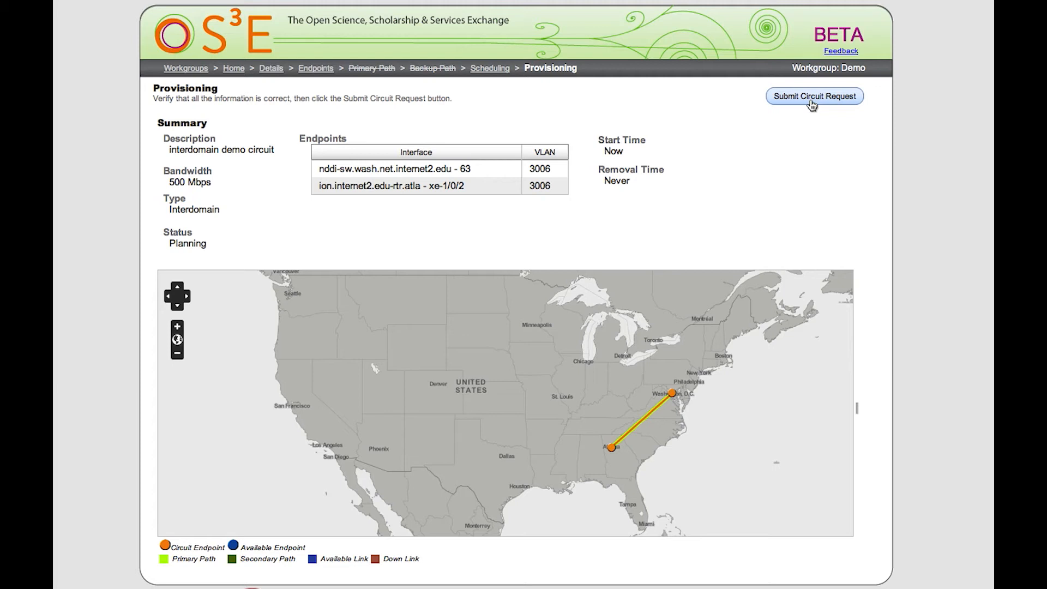
pyautogui.click(811, 102)
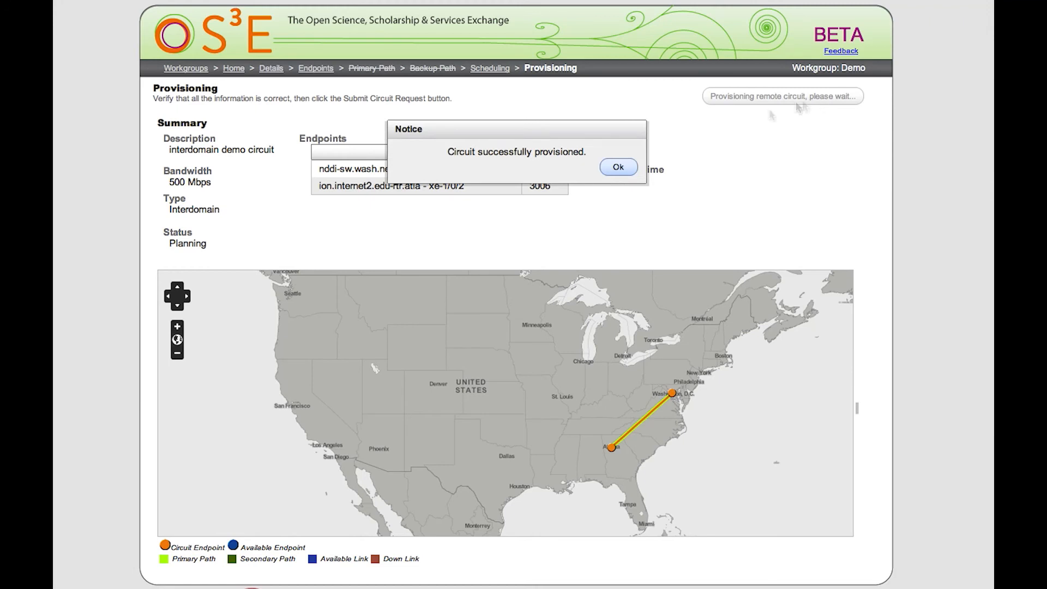
pyautogui.click(619, 168)
# Edit the "interdomain demo circuit" in the OSCARS IDC workgroup, keeping its details, endpoints and primary path, and proceed to the backup path
pyautogui.click(397, 215)
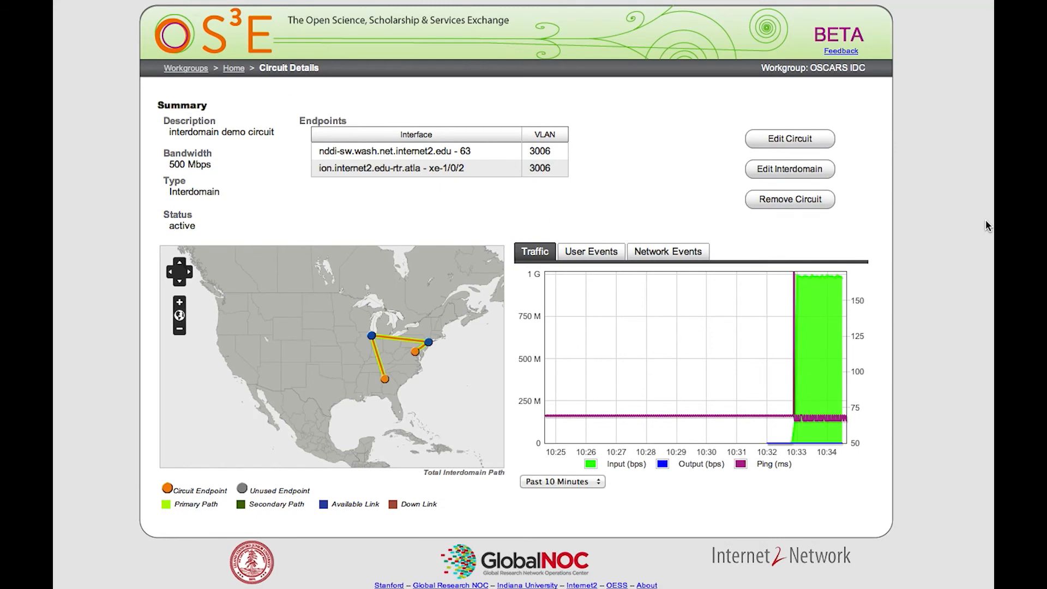
pyautogui.click(820, 140)
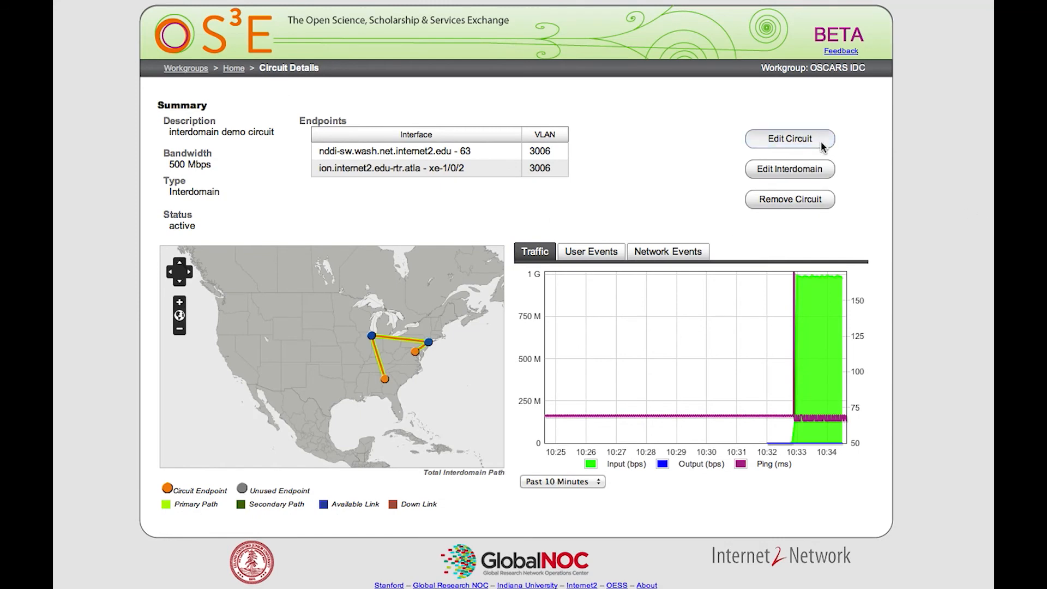
pyautogui.click(764, 94)
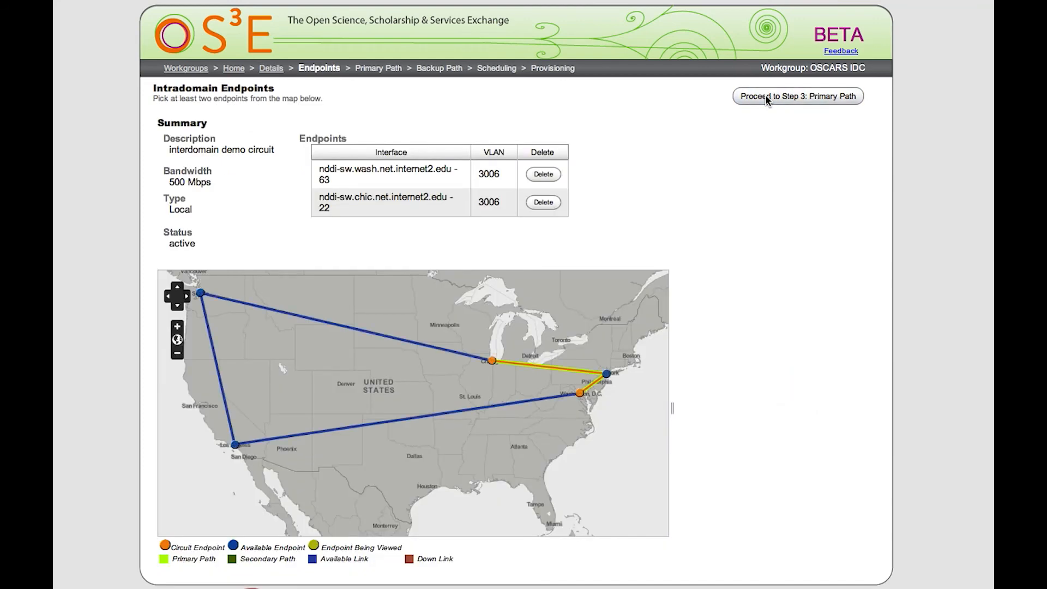
pyautogui.click(764, 96)
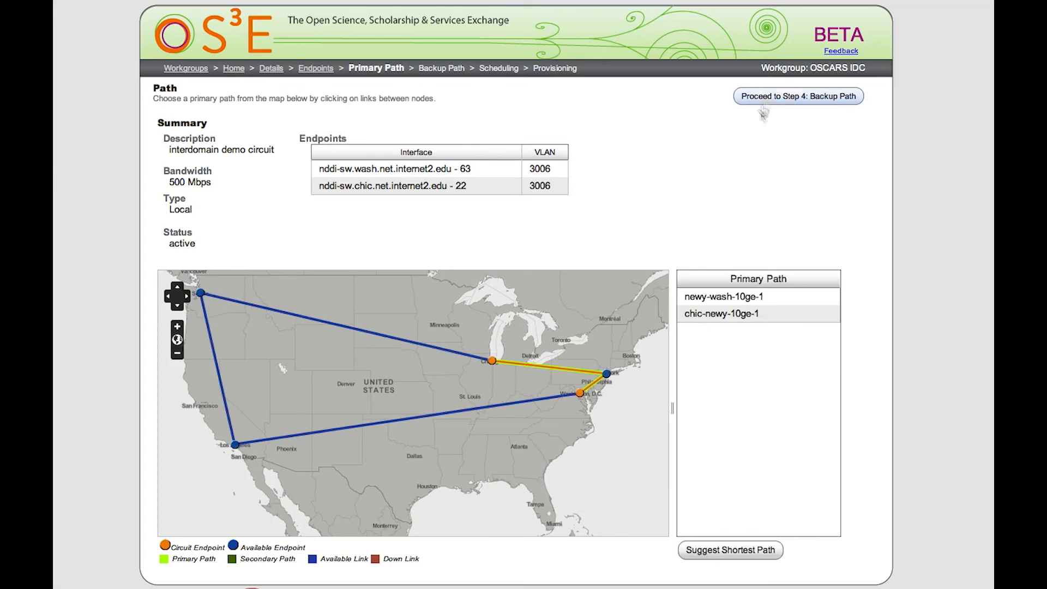
pyautogui.click(764, 97)
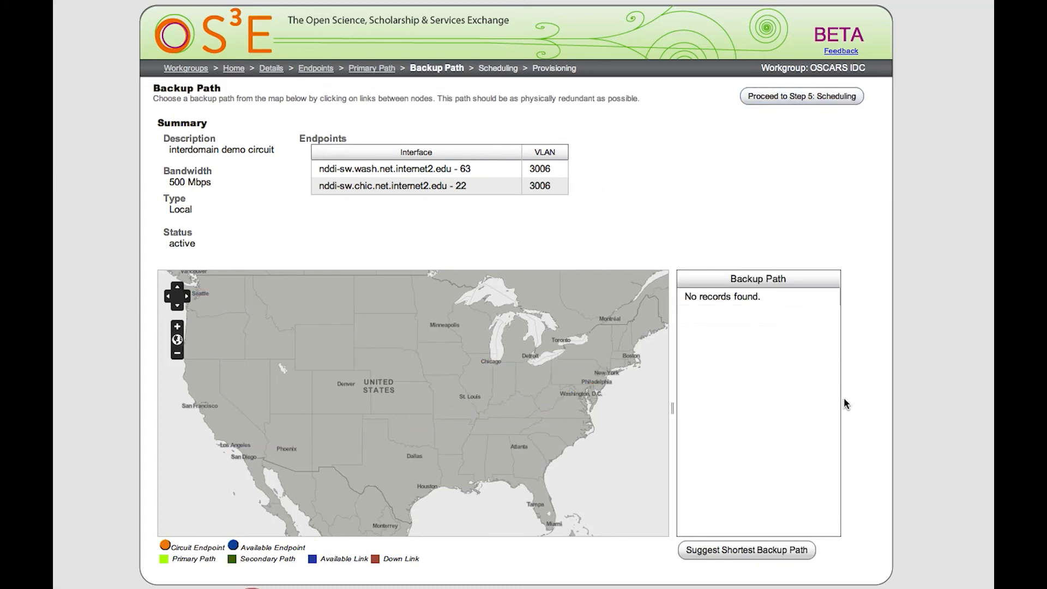
# Apply the suggested shortest backup path and submit the circuit request with start time Now and removal time Never
pyautogui.click(782, 553)
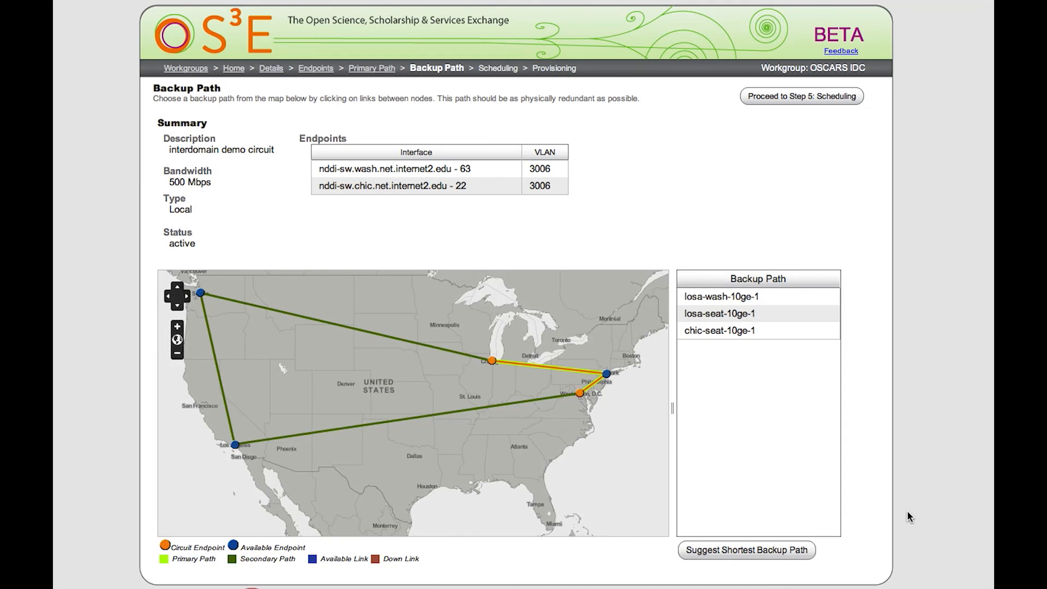
pyautogui.click(841, 95)
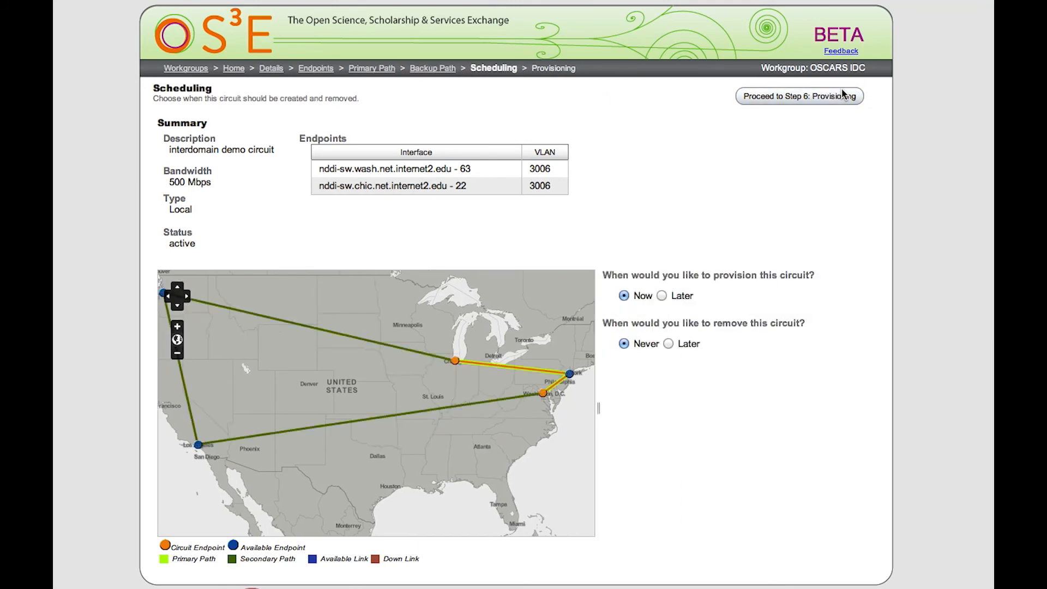
pyautogui.click(842, 95)
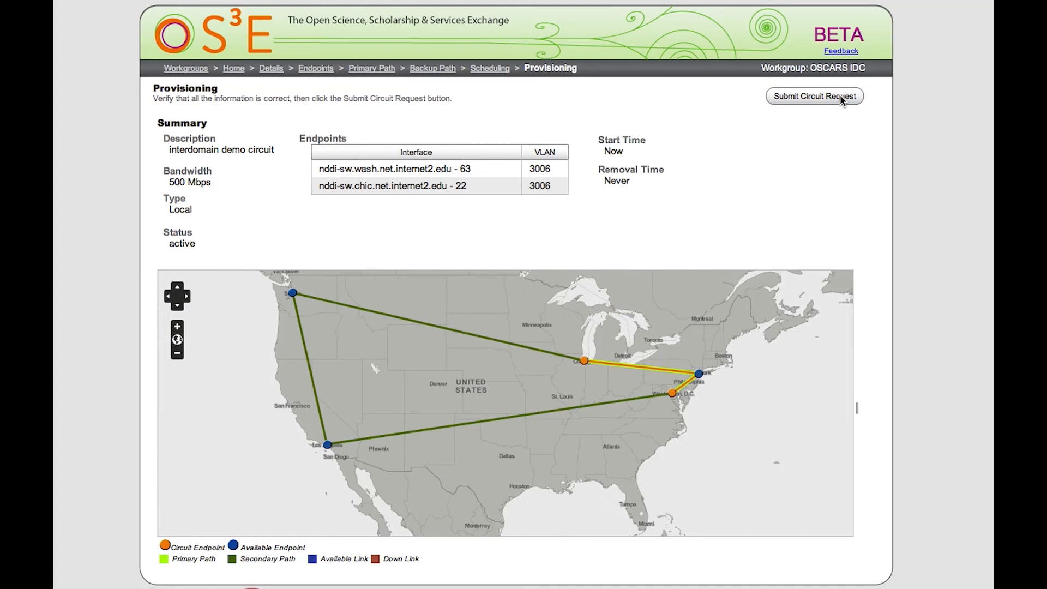
pyautogui.click(840, 95)
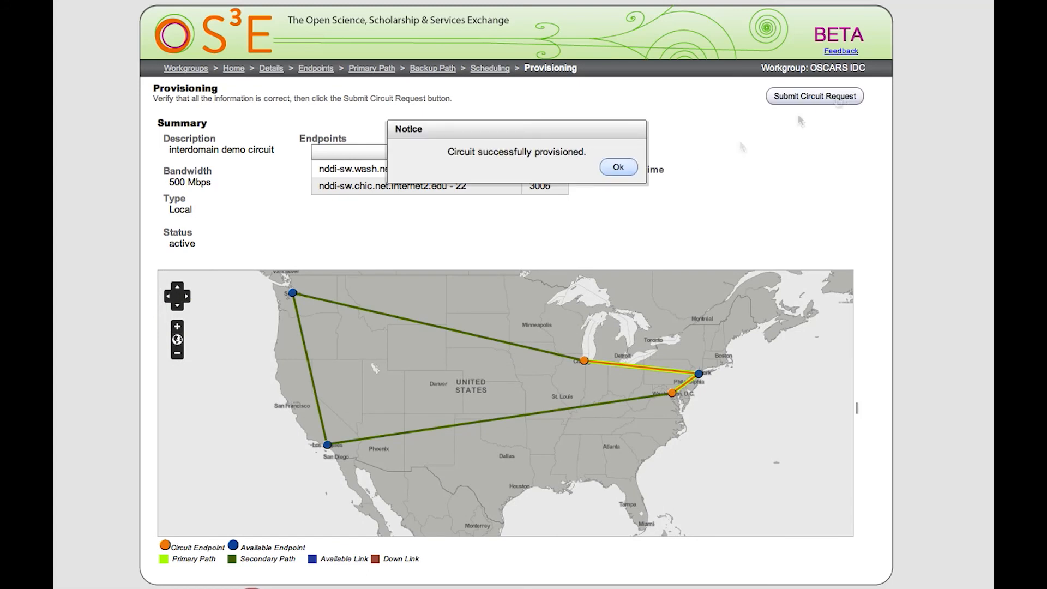
pyautogui.click(618, 167)
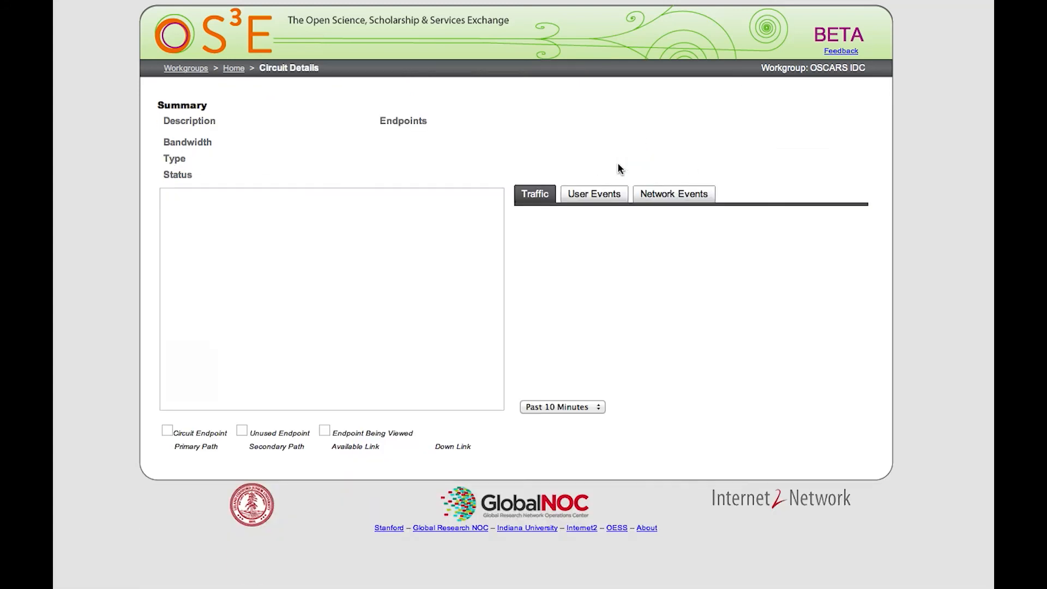